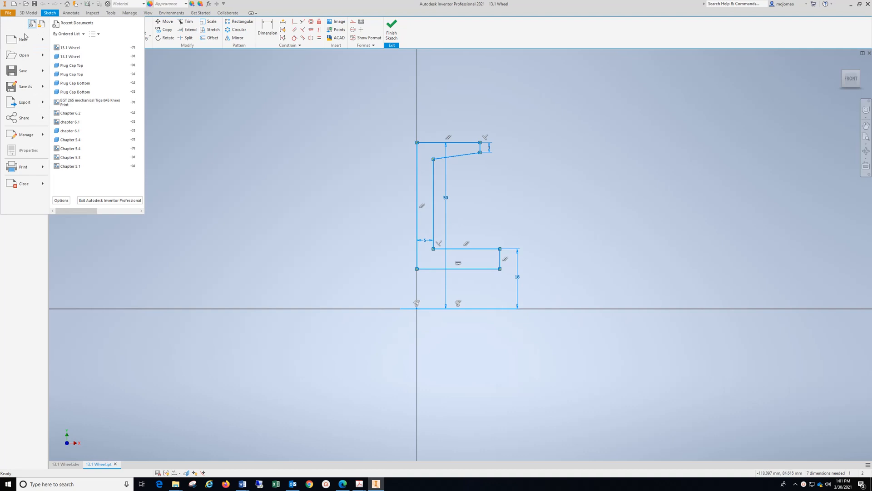
Create a new metric part from the Standard (mm).ipt template
{"action": "left_click", "coordinate": [23, 44]}
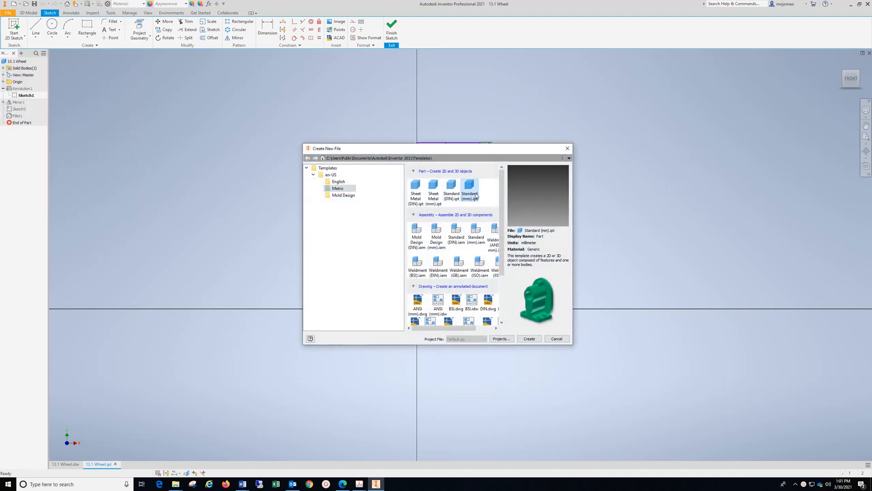
{"action": "left_click", "coordinate": [529, 338]}
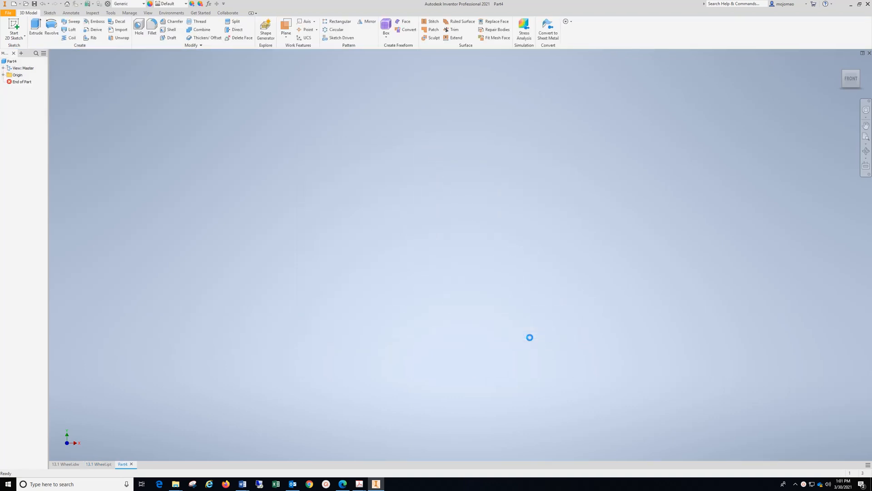
{"action": "left_click", "coordinate": [14, 26]}
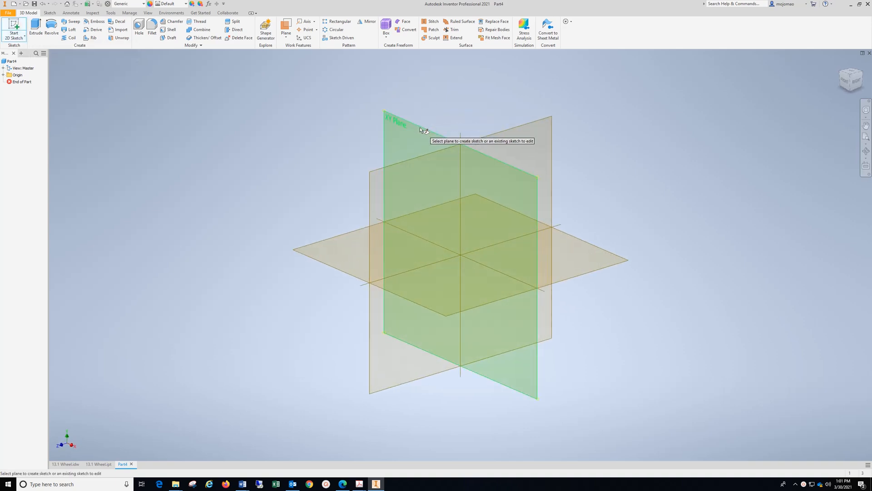
{"action": "left_click", "coordinate": [420, 130]}
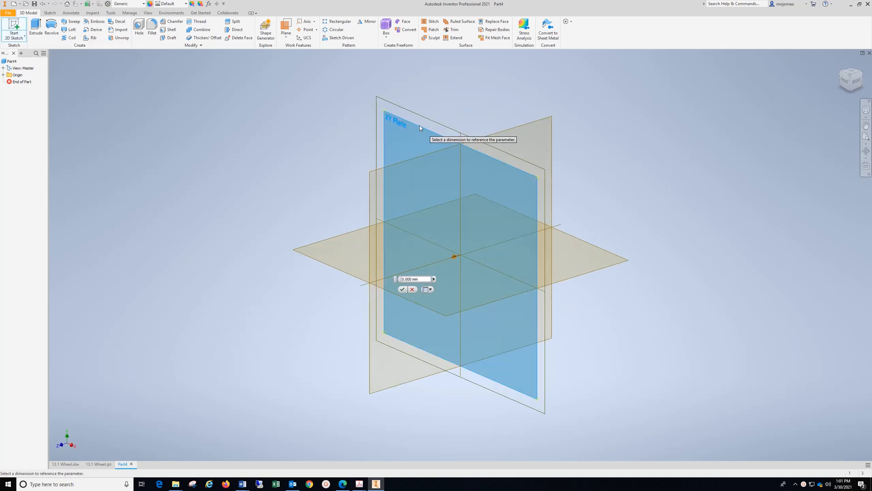
{"action": "key", "text": "Escape"}
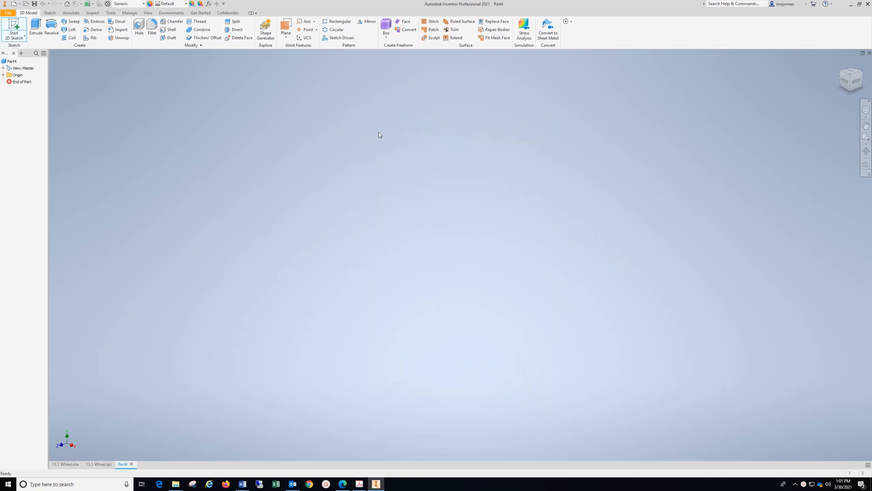
Start a 2D sketch on the XY plane and paste the copied wheel profile into it
{"action": "left_click", "coordinate": [13, 33]}
{"action": "left_click", "coordinate": [423, 127]}
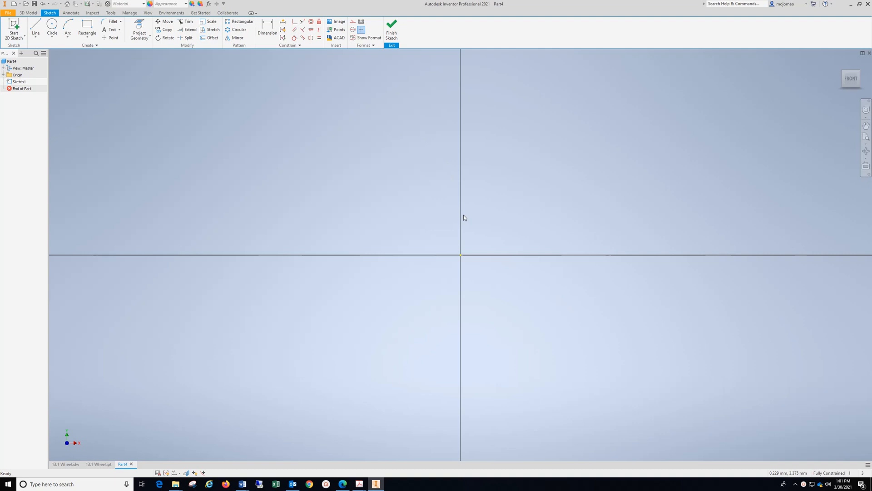
{"action": "key", "text": "ctrl+v"}
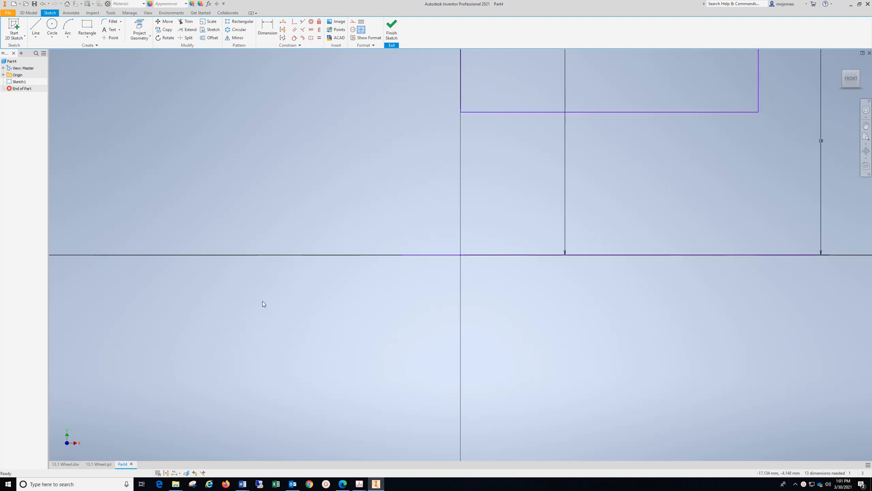
{"action": "scroll", "coordinate": [191, 189], "scroll_direction": "down", "scroll_amount": 5}
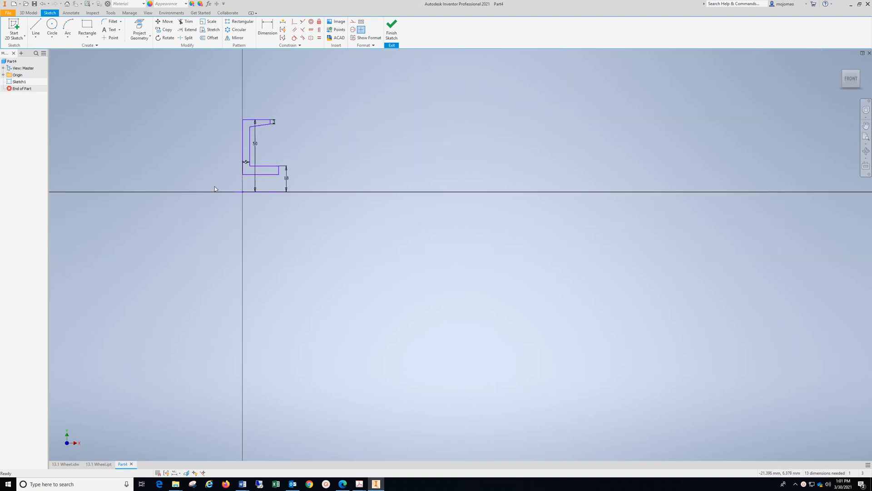
{"action": "scroll", "coordinate": [149, 58], "scroll_direction": "up", "scroll_amount": 3}
{"action": "scroll", "coordinate": [325, 157], "scroll_direction": "down", "scroll_amount": 4}
{"action": "scroll", "coordinate": [359, 199], "scroll_direction": "up", "scroll_amount": 3}
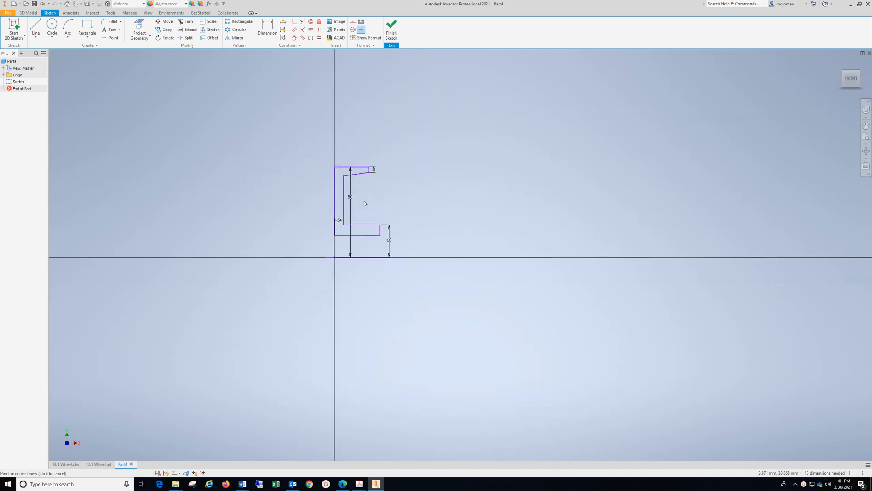
Dimension the thickness of the profile's lower flange between its two horizontal edges as 5 mm
{"action": "key", "text": "d"}
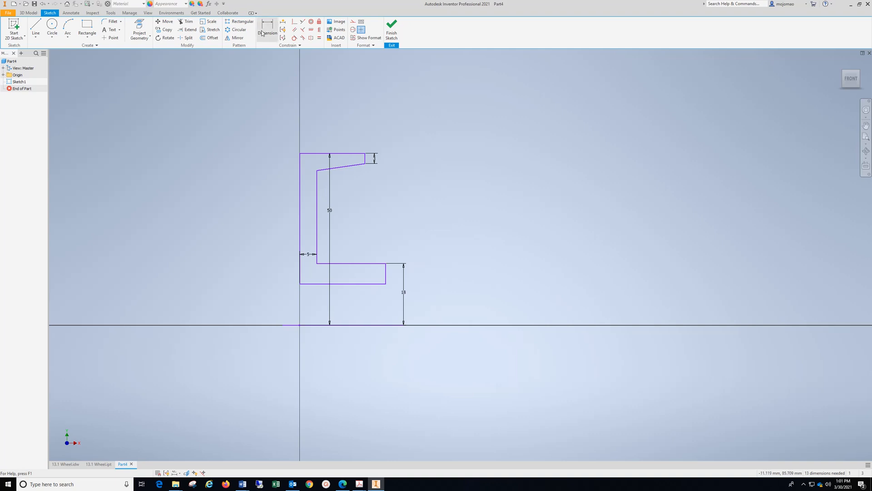
{"action": "left_click", "coordinate": [379, 284]}
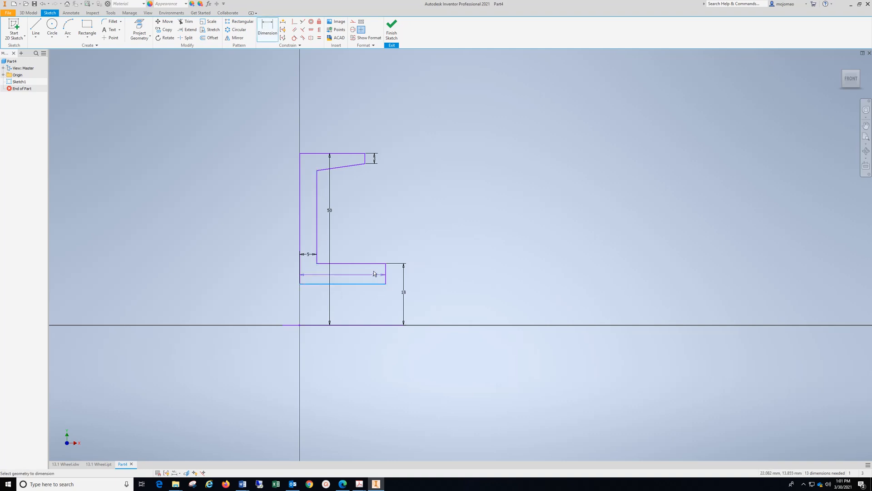
{"action": "left_click", "coordinate": [371, 264]}
{"action": "left_click", "coordinate": [394, 278]}
{"action": "type", "text": "5"}
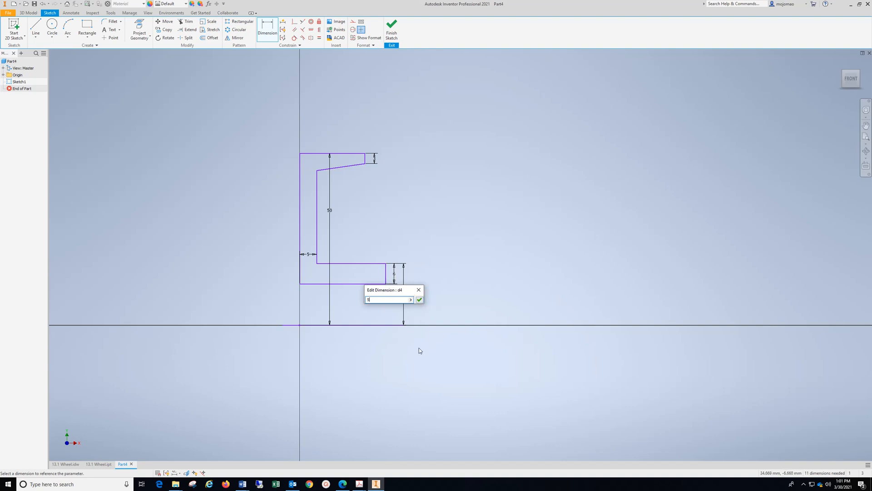
{"action": "left_click", "coordinate": [420, 300]}
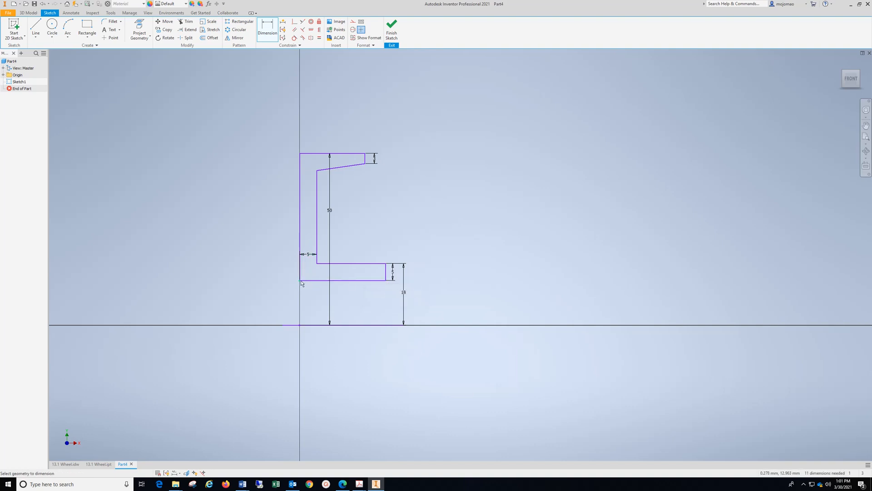
Dimension the full height of the pasted profile along its outer vertical edge
{"action": "left_click", "coordinate": [301, 152]}
{"action": "left_click", "coordinate": [280, 214]}
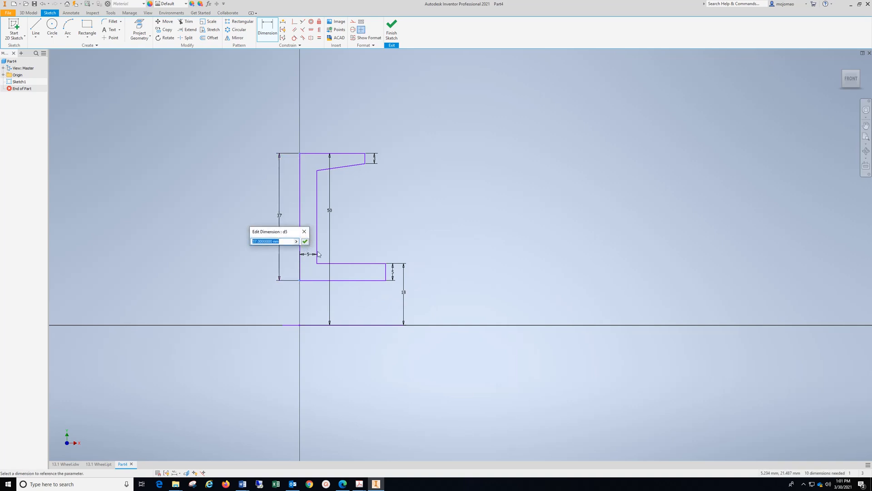
{"action": "left_click", "coordinate": [305, 241]}
Dimension the lengths of the pasted profile's bottom edge and top edge
{"action": "left_click", "coordinate": [300, 281]}
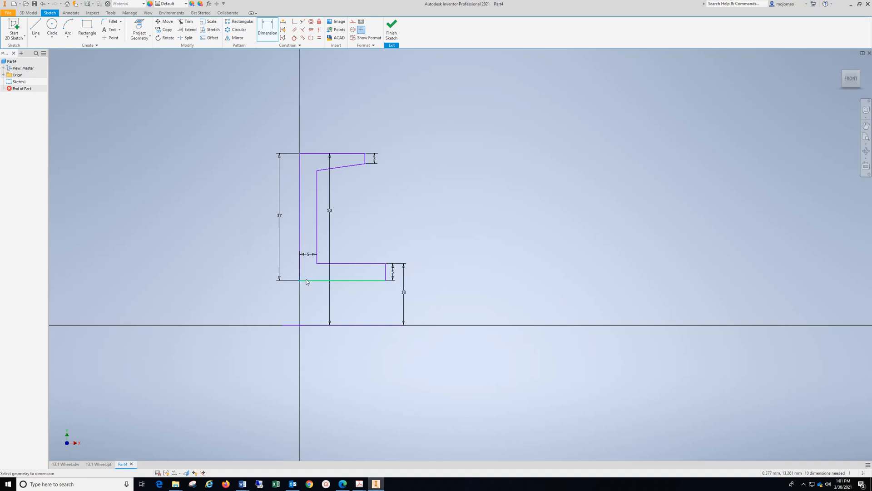
{"action": "left_click", "coordinate": [386, 281]}
{"action": "left_click", "coordinate": [362, 301]}
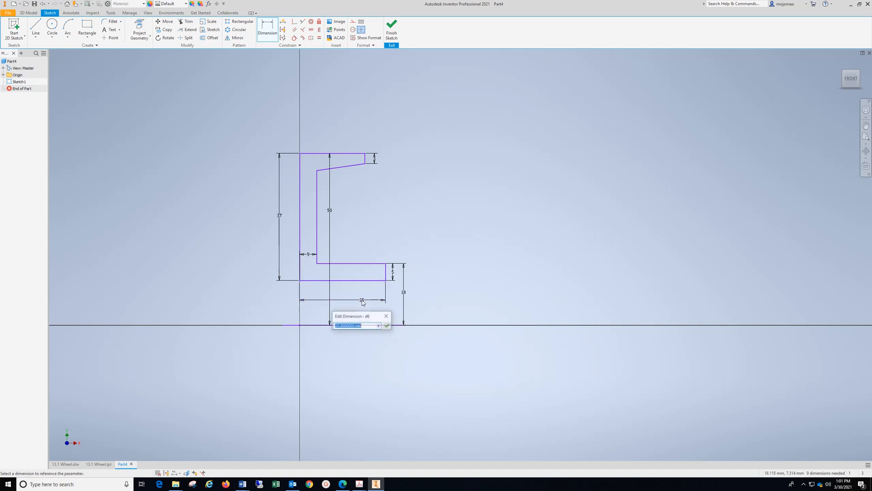
{"action": "left_click", "coordinate": [388, 326]}
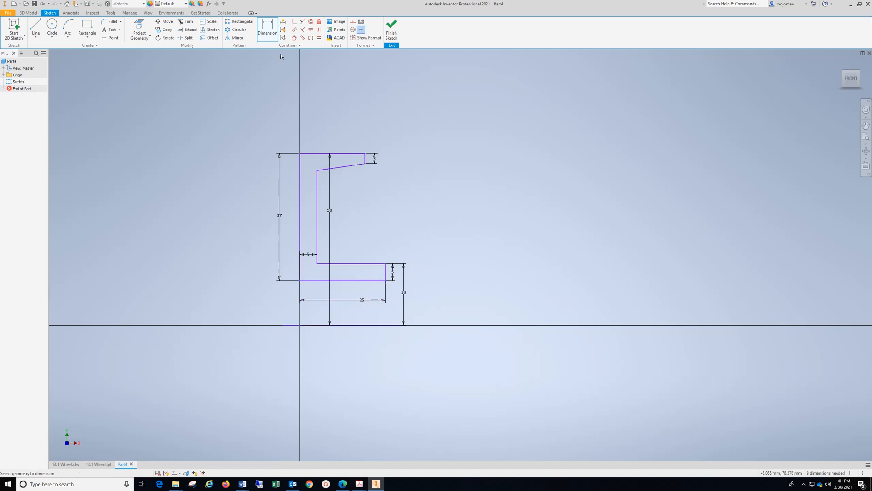
{"action": "left_click", "coordinate": [366, 156]}
{"action": "left_click", "coordinate": [347, 137]}
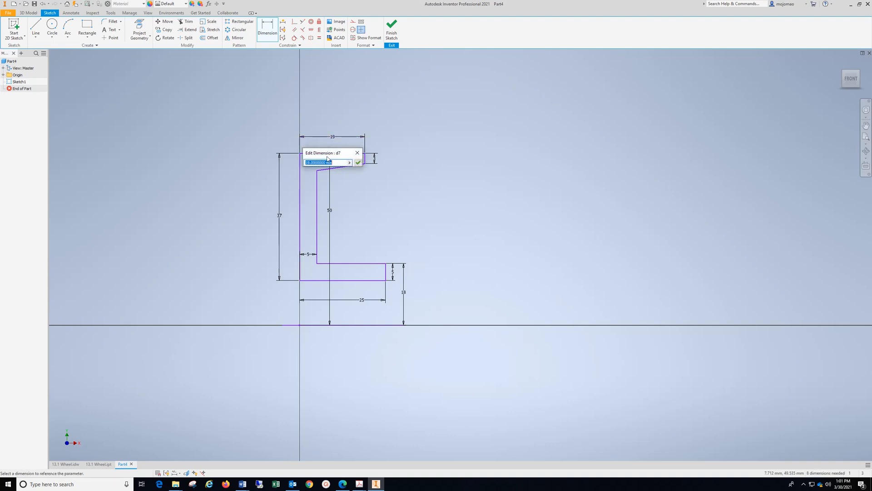
{"action": "left_click", "coordinate": [358, 164]}
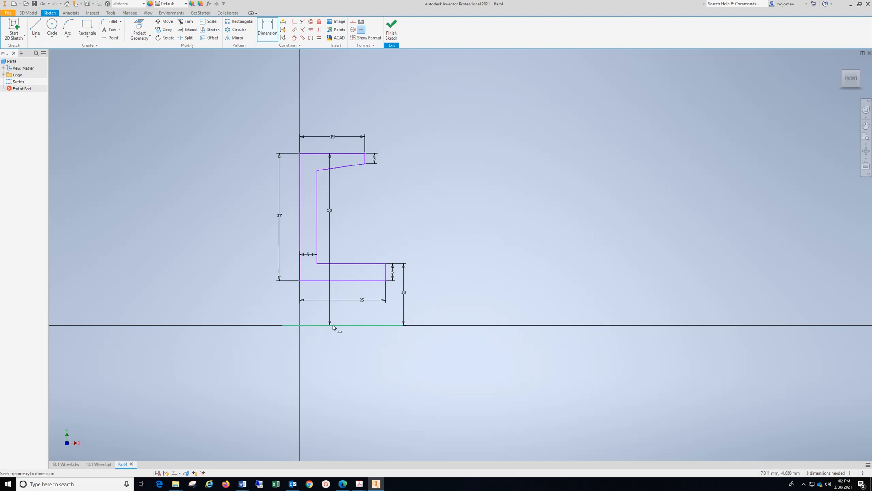
Sketch a horizontal line about 38 mm long on the X axis, to the right of the pasted profile
{"action": "left_click", "coordinate": [35, 27]}
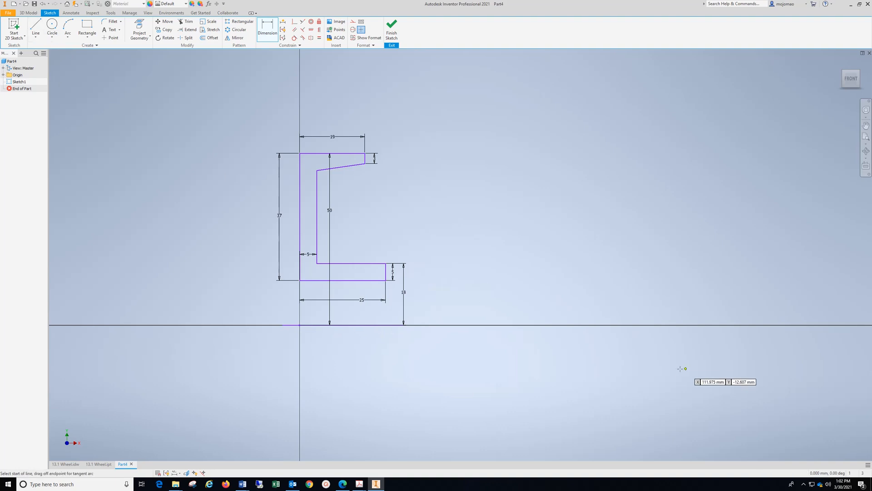
{"action": "left_click", "coordinate": [507, 325]}
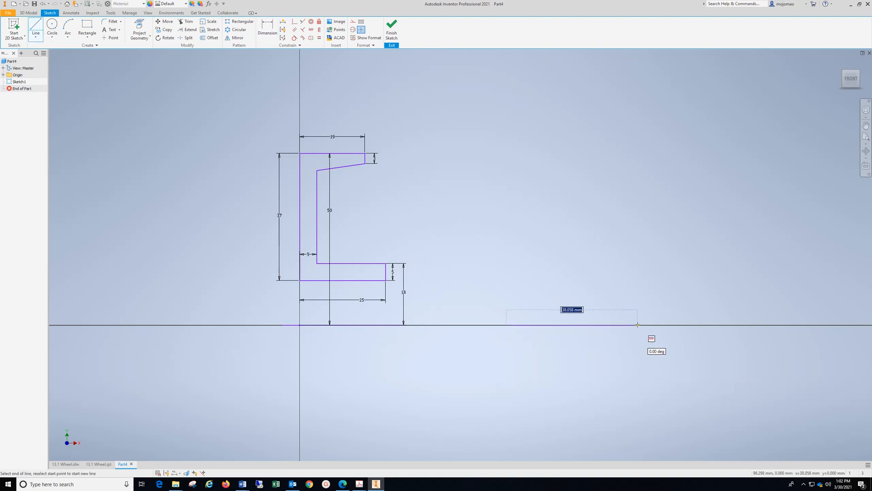
{"action": "left_click", "coordinate": [637, 325]}
{"action": "key", "text": "Escape"}
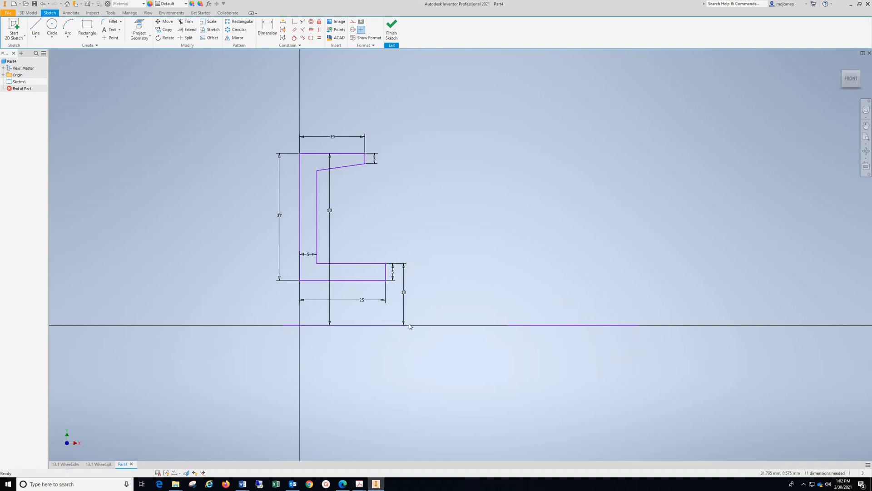
Sketch a closed C-shaped wheel profile above the new axis line, with a sloped upper flange and a top edge about 33 mm long
{"action": "left_click", "coordinate": [36, 27]}
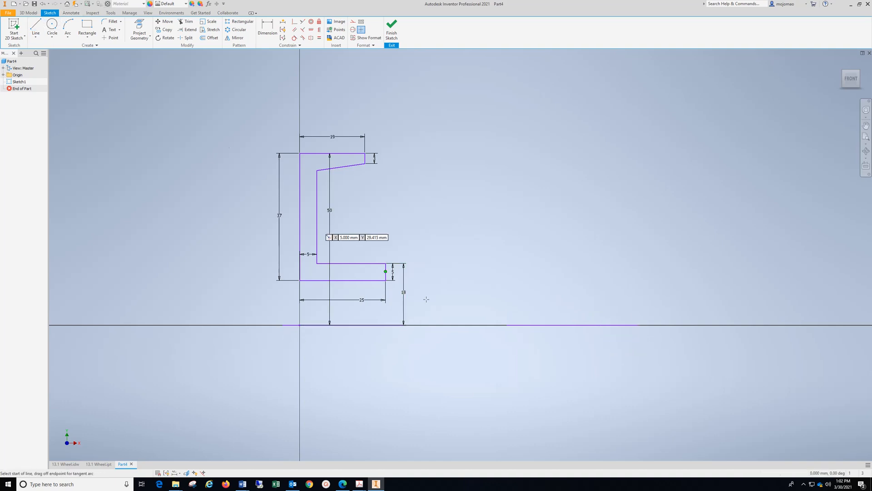
{"action": "left_click", "coordinate": [517, 285]}
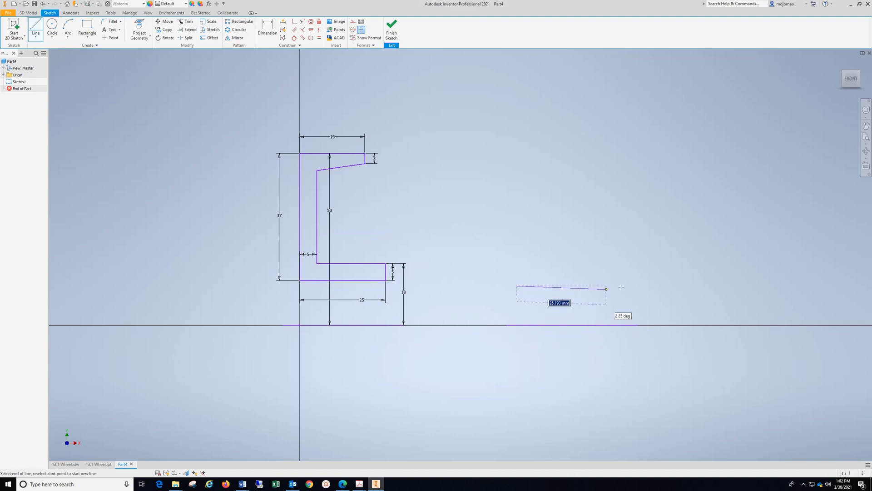
{"action": "left_click", "coordinate": [648, 285]}
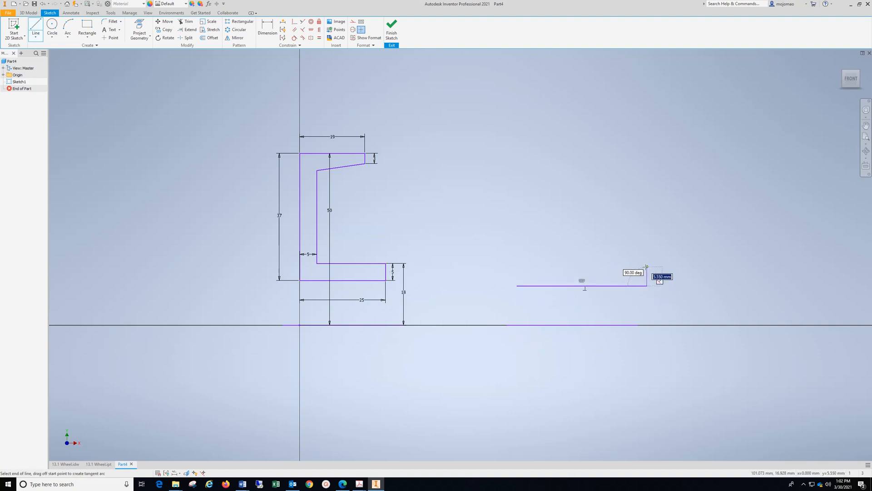
{"action": "left_click", "coordinate": [647, 266]}
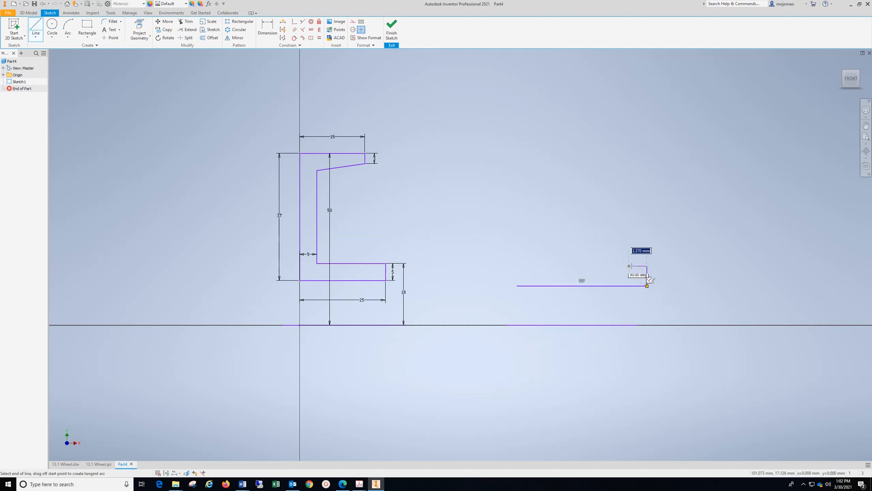
{"action": "left_click", "coordinate": [564, 265]}
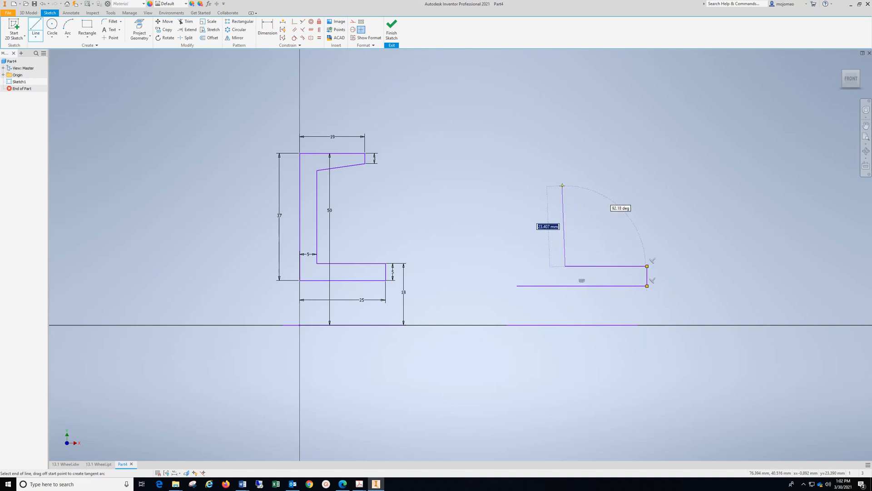
{"action": "left_click", "coordinate": [564, 185]}
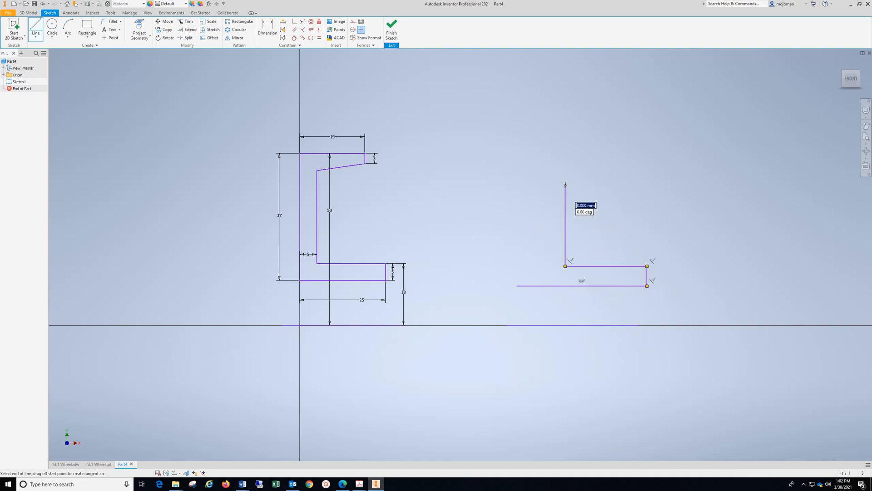
{"action": "left_click", "coordinate": [629, 144]}
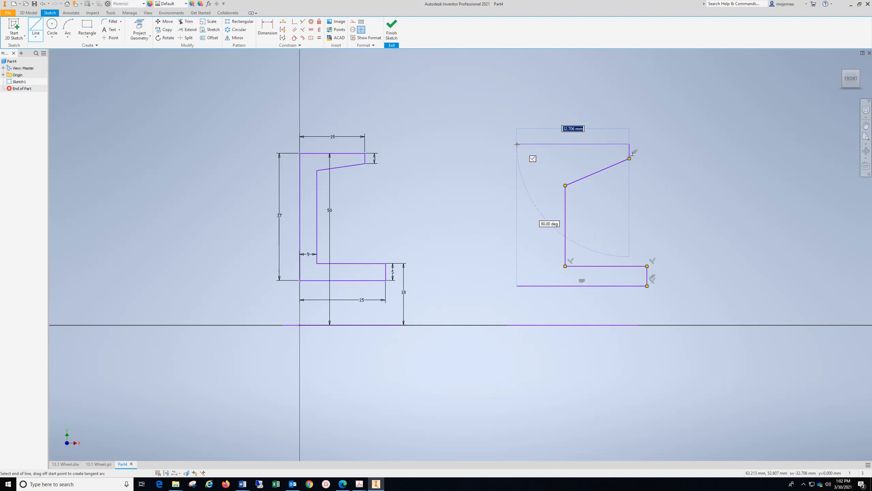
{"action": "left_click", "coordinate": [517, 144]}
{"action": "key", "text": "Escape"}
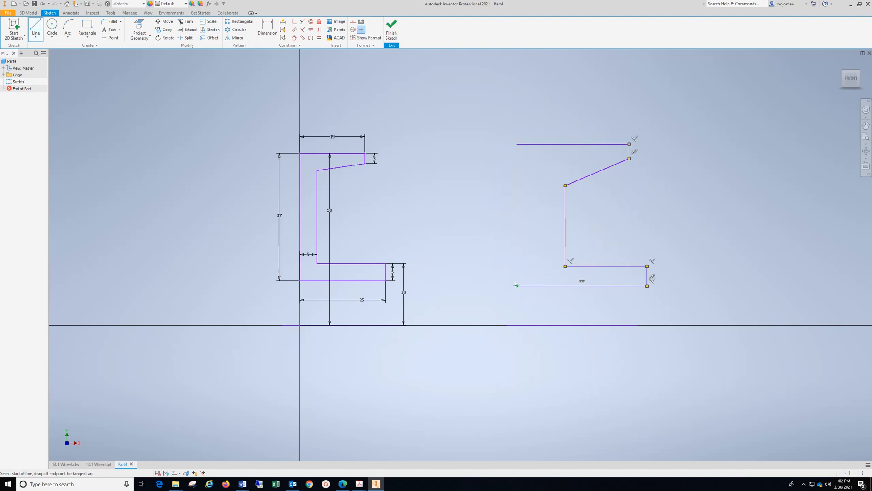
{"action": "left_click", "coordinate": [516, 286]}
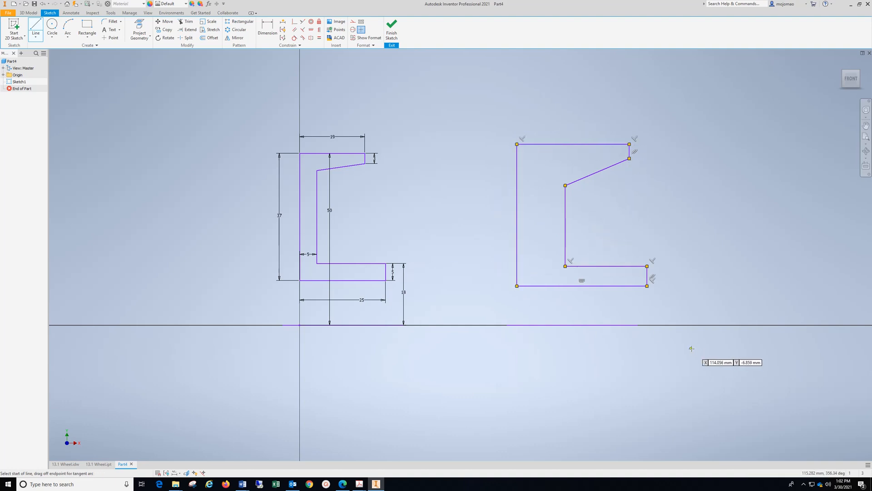
Dimension the distance from the new axis line to the upper edge of the new profile's lower flange as 18 mm
{"action": "left_click", "coordinate": [267, 26]}
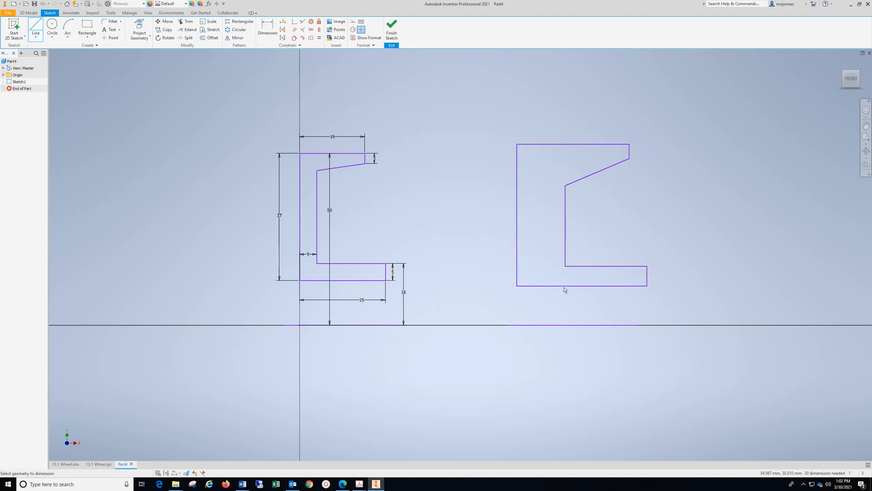
{"action": "left_click", "coordinate": [607, 325]}
{"action": "left_click", "coordinate": [609, 268]}
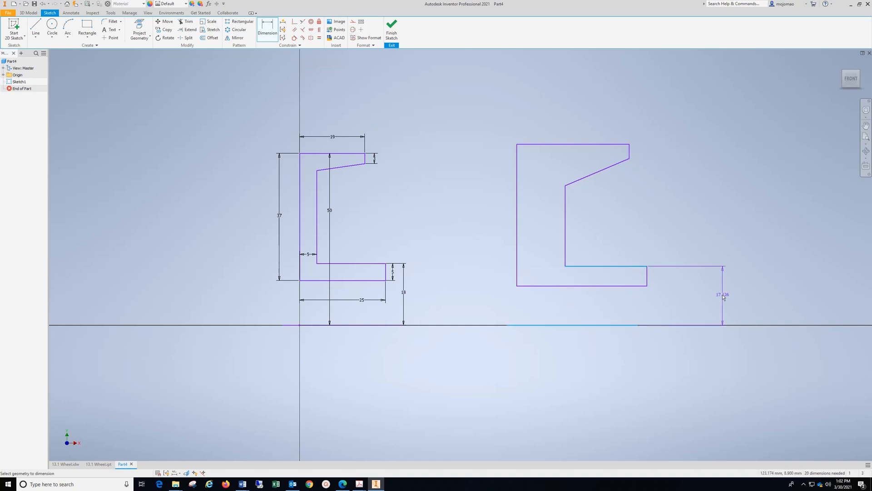
{"action": "left_click", "coordinate": [718, 299]}
{"action": "type", "text": "18"}
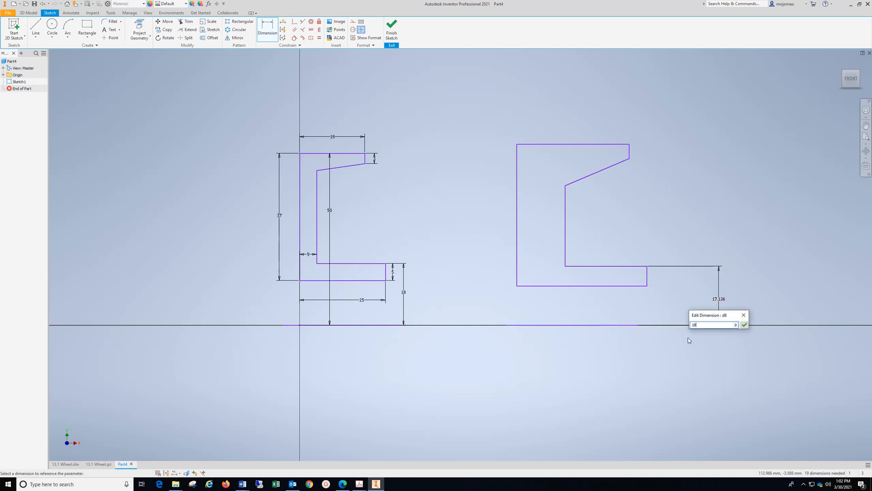
{"action": "key", "text": "Return"}
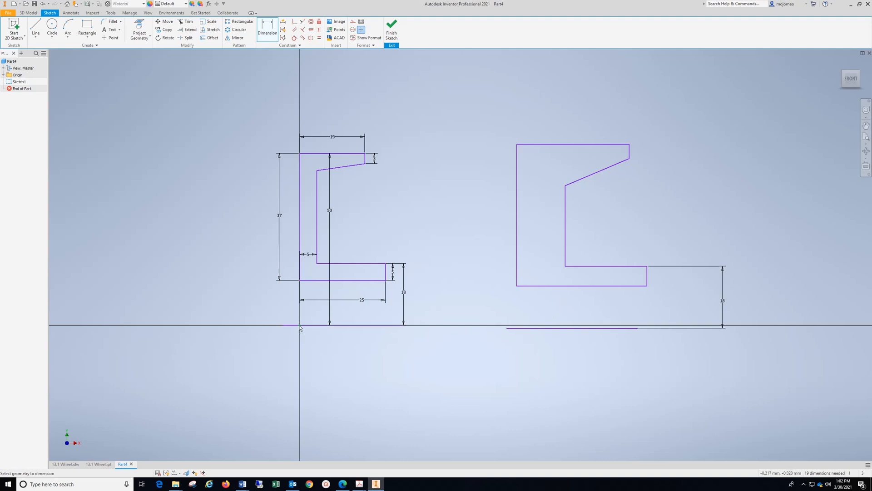
Align the new axis line with the X axis using a 0 mm dimension between them
{"action": "left_click", "coordinate": [514, 332]}
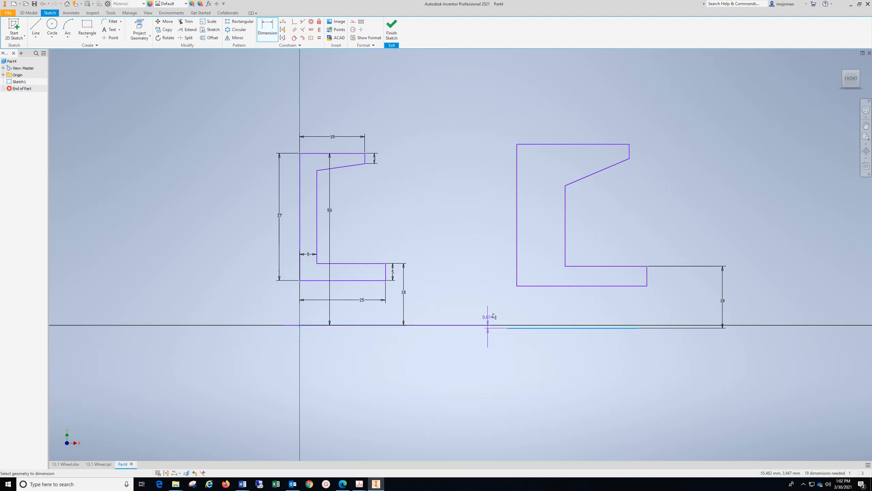
{"action": "left_click", "coordinate": [484, 325]}
{"action": "left_click", "coordinate": [478, 309]}
{"action": "type", "text": "0"}
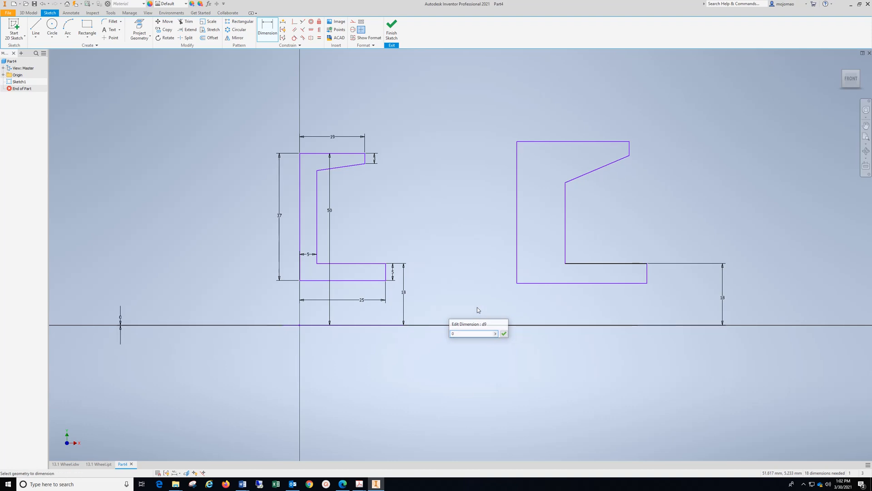
{"action": "key", "text": "Return"}
Dimension the overall height of the new profile's outer vertical edge as 37 mm
{"action": "left_click", "coordinate": [263, 31]}
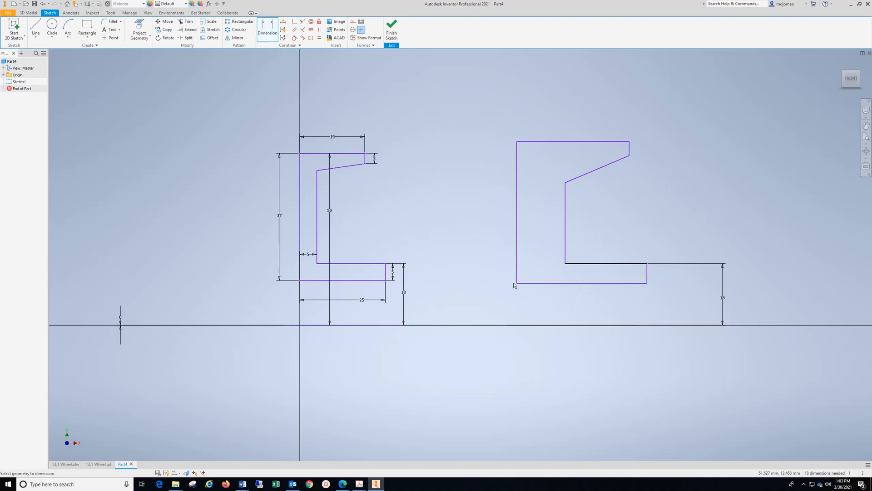
{"action": "left_click", "coordinate": [517, 141]}
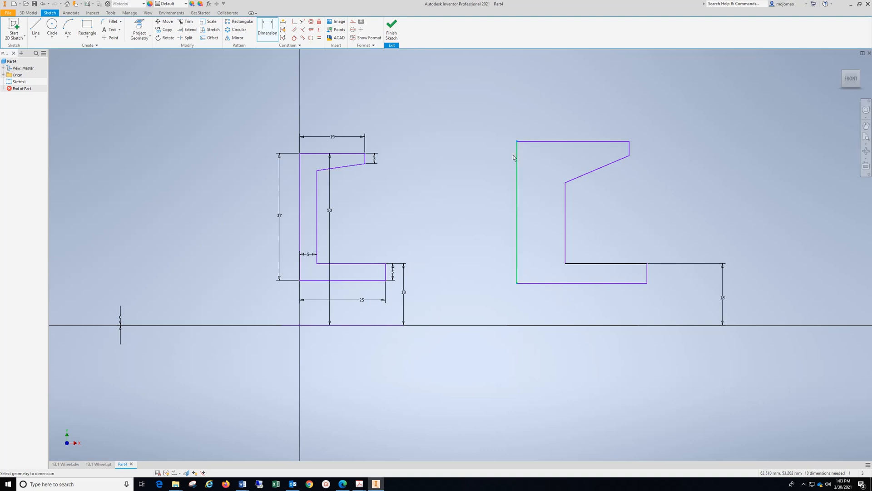
{"action": "left_click", "coordinate": [495, 213]}
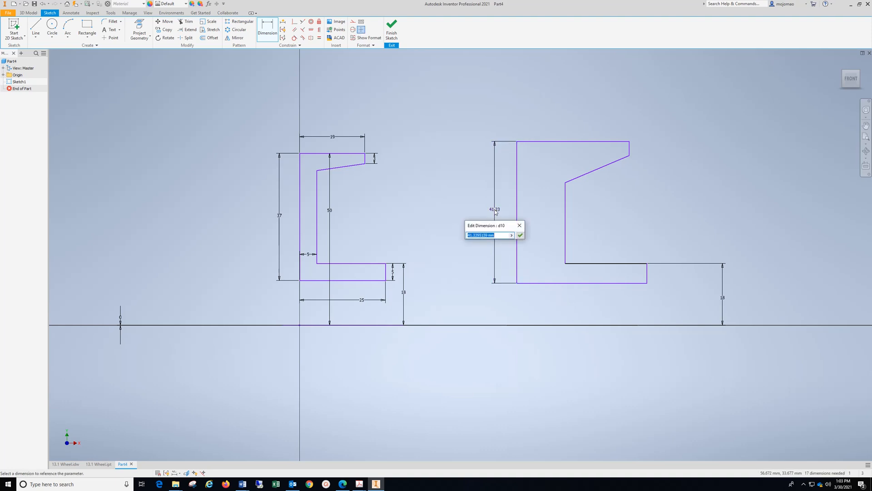
{"action": "type", "text": "37"}
{"action": "left_click", "coordinate": [521, 235]}
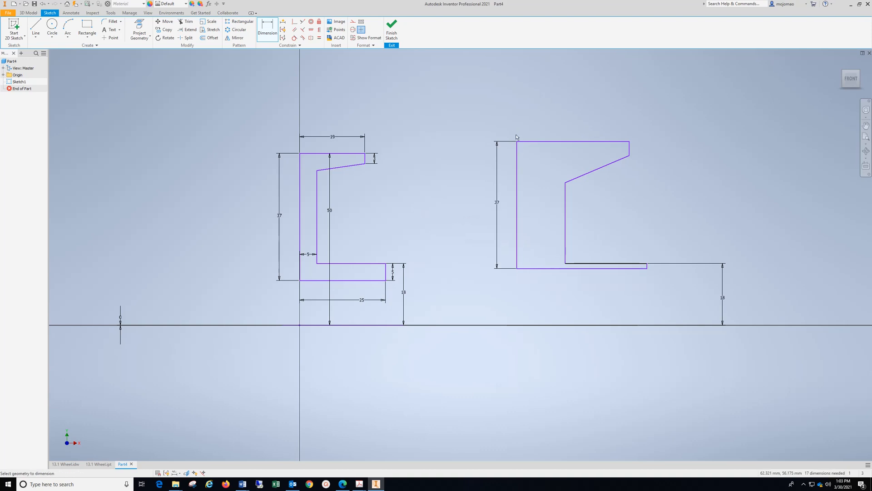
Dimension the new profile's top edge, try a length of 19 mm, and undo that value
{"action": "left_click", "coordinate": [621, 141]}
{"action": "left_click", "coordinate": [580, 125]}
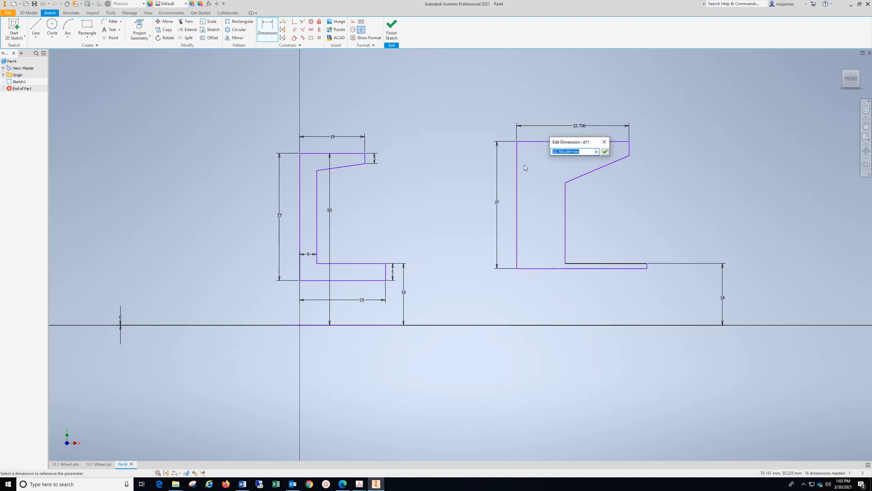
{"action": "type", "text": "19"}
{"action": "key", "text": "Return"}
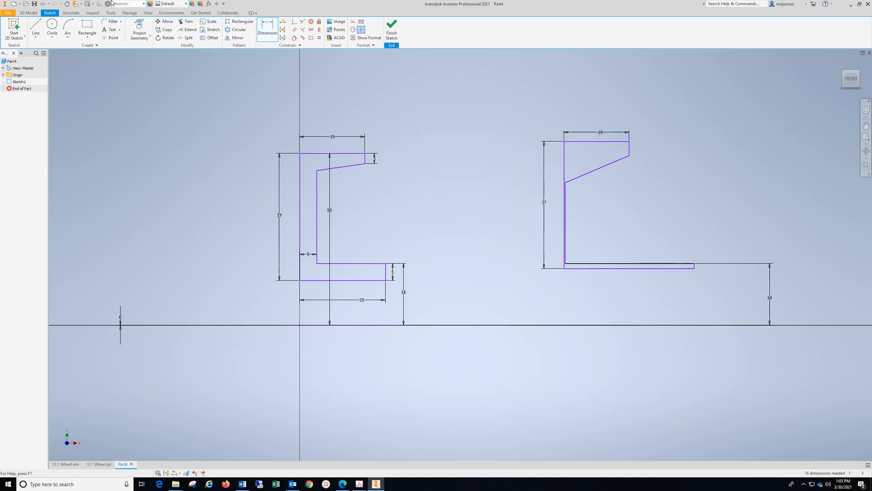
{"action": "left_click", "coordinate": [43, 4]}
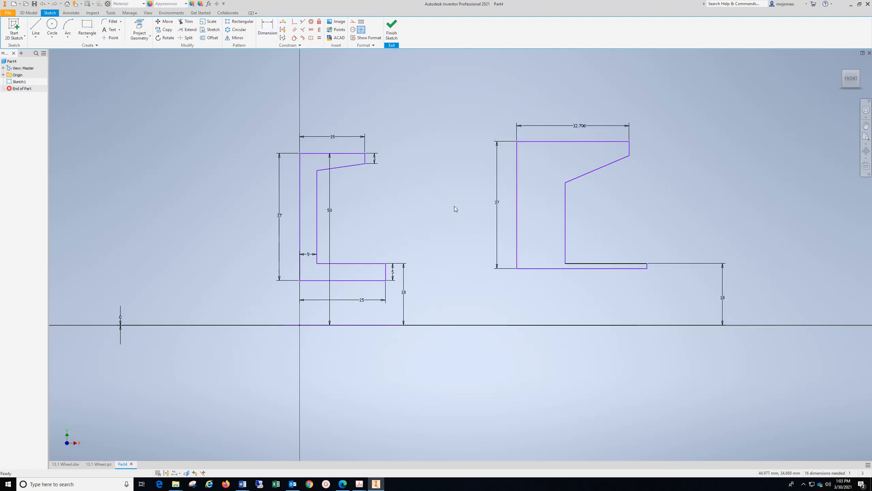
Dimension the thickness of the new profile's lower flange as 5 mm
{"action": "key", "text": "d"}
{"action": "left_click", "coordinate": [633, 263]}
{"action": "left_click", "coordinate": [632, 268]}
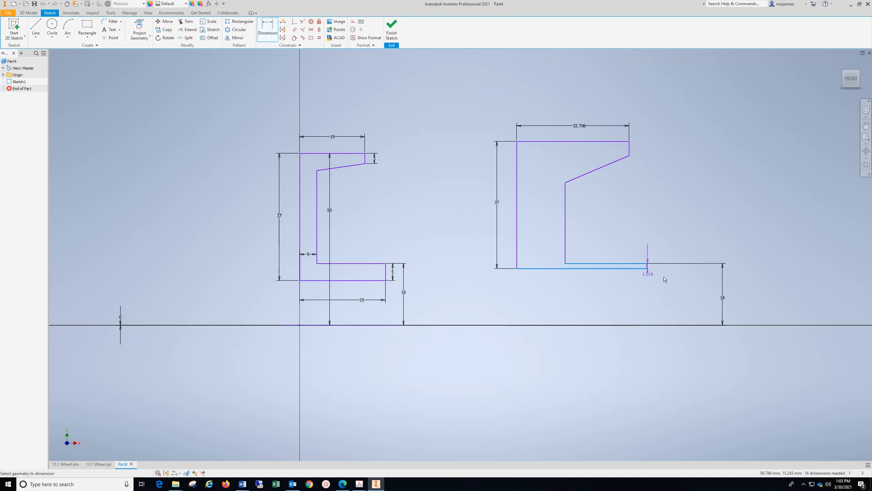
{"action": "left_click", "coordinate": [683, 279]}
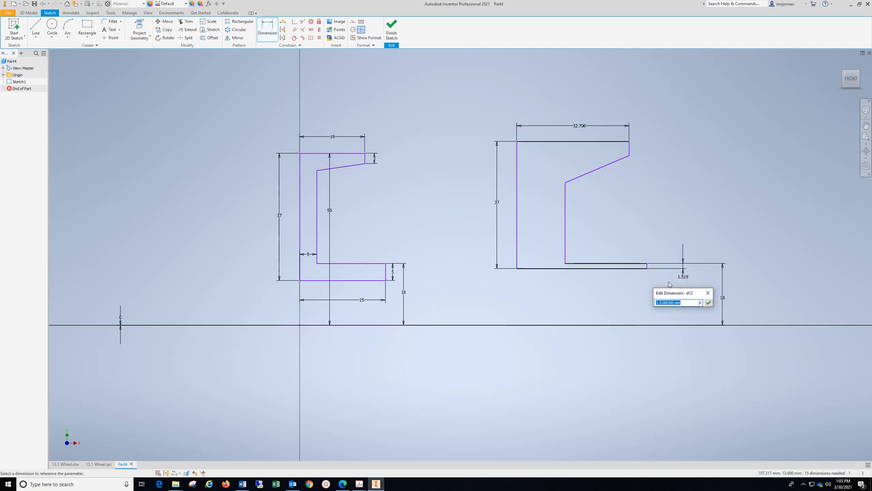
{"action": "type", "text": "5"}
{"action": "key", "text": "Return"}
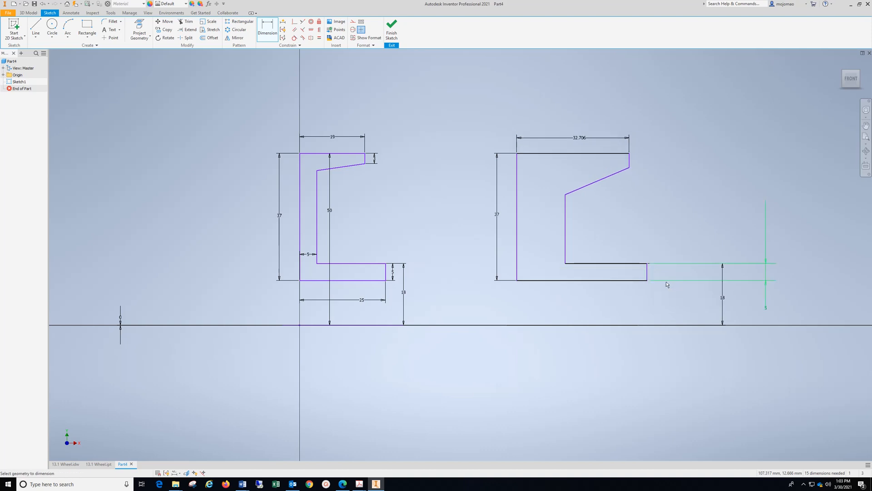
Dimension the wall thickness between the new profile's inner and outer vertical edges as 5 mm
{"action": "left_click", "coordinate": [565, 238]}
{"action": "left_click", "coordinate": [517, 241]}
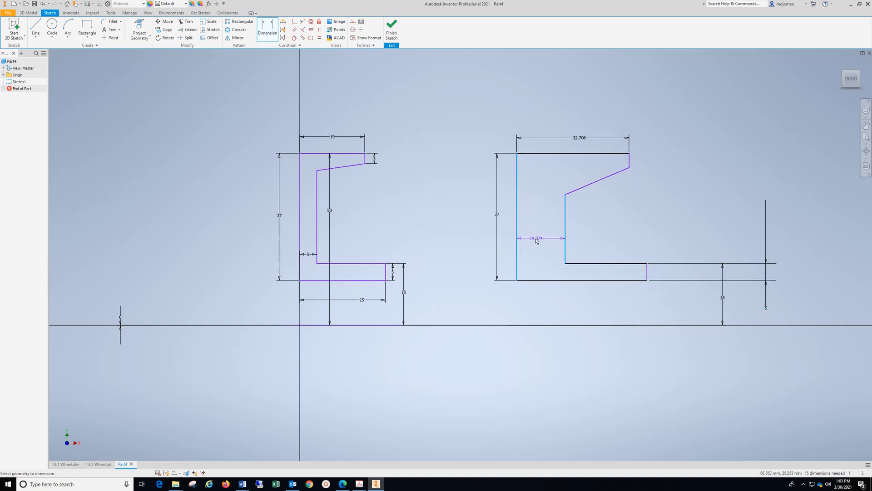
{"action": "left_click", "coordinate": [540, 241]}
{"action": "type", "text": "5"}
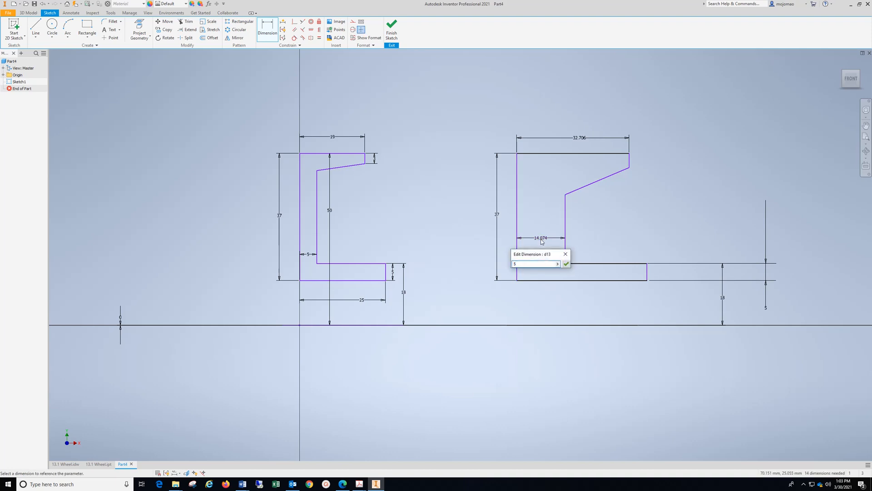
{"action": "key", "text": "Return"}
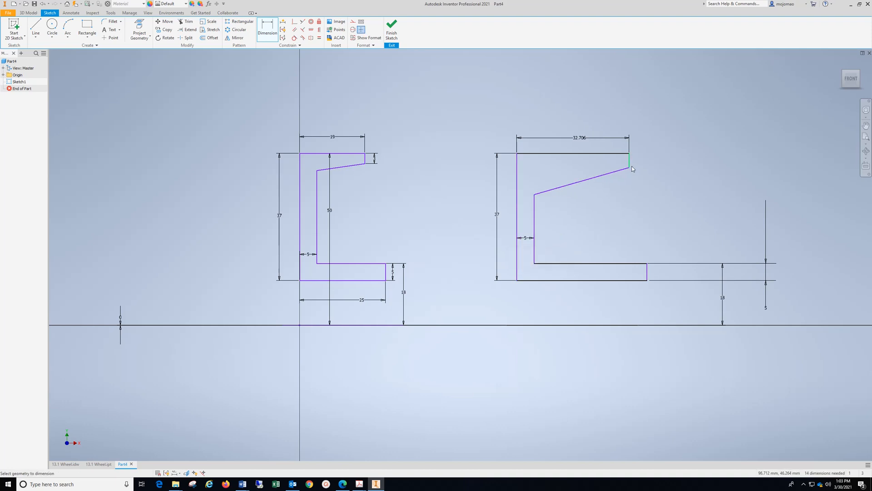
Dimension the short vertical end edge of the new profile's upper flange as 3 mm
{"action": "left_click", "coordinate": [630, 152]}
{"action": "left_click", "coordinate": [650, 161]}
{"action": "type", "text": "3"}
{"action": "key", "text": "Return"}
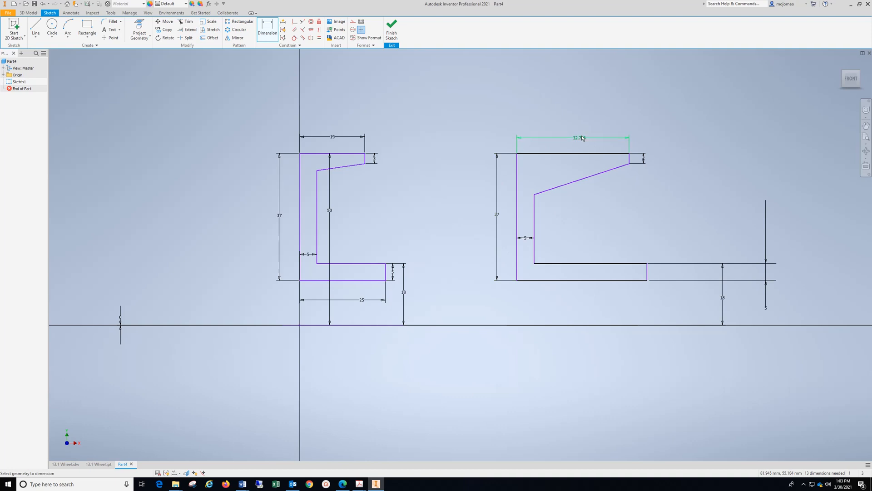
Dimension the new profile's bottom edge as 25 mm and set its top edge length to 19 mm
{"action": "left_click", "coordinate": [552, 281]}
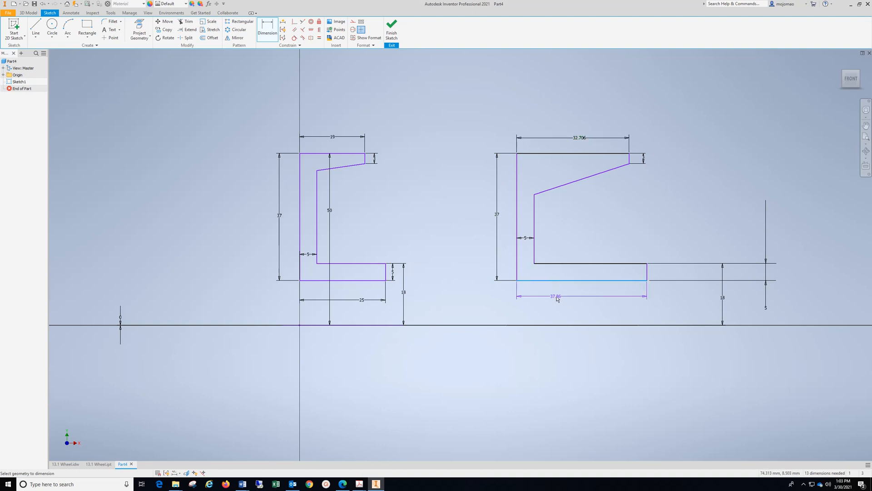
{"action": "left_click", "coordinate": [563, 300]}
{"action": "type", "text": "25"}
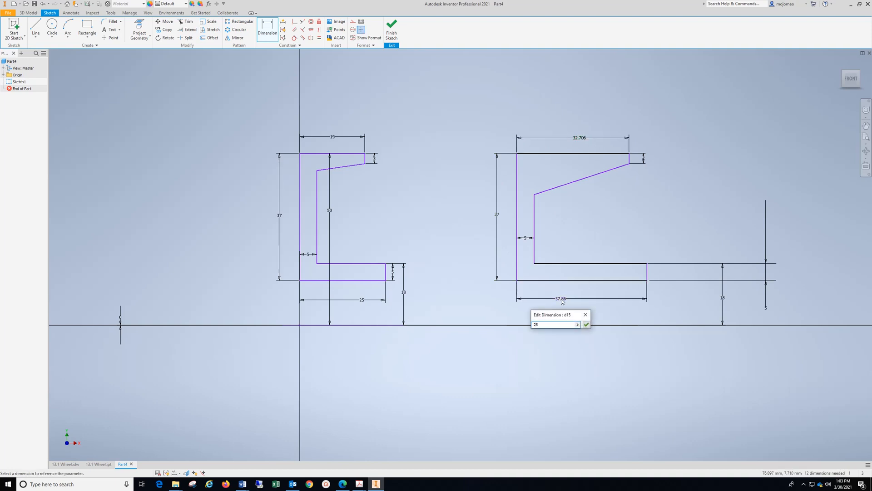
{"action": "key", "text": "Return"}
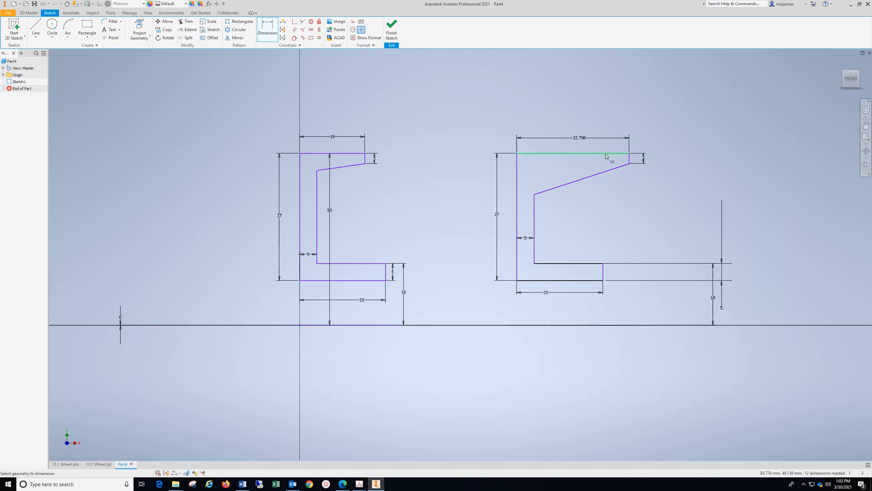
{"action": "left_click", "coordinate": [577, 138]}
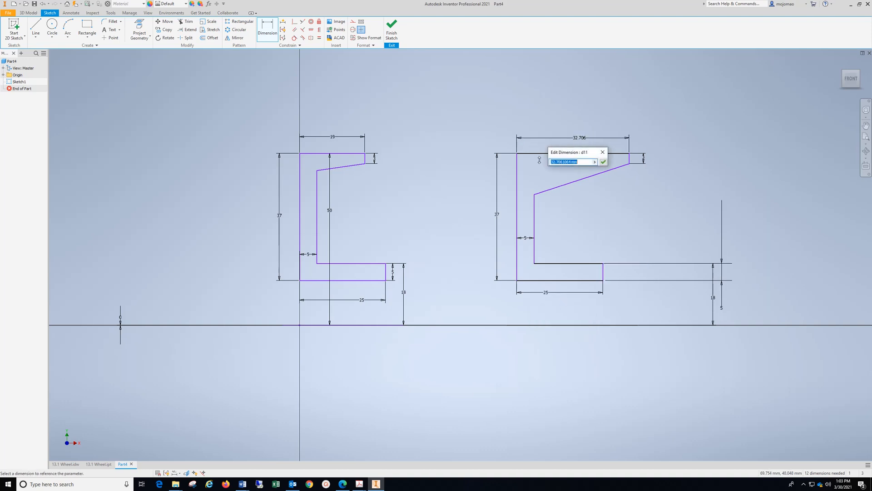
{"action": "type", "text": "19"}
{"action": "key", "text": "Return"}
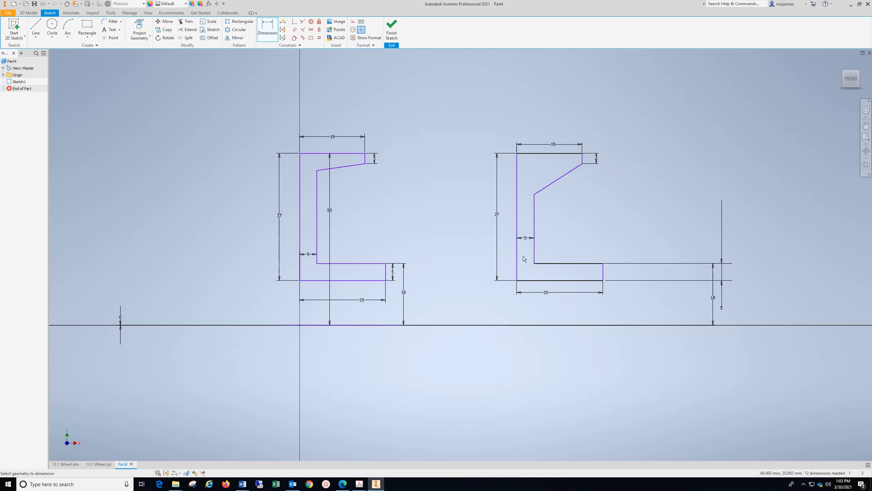
Dimension the length of the pasted profile's inner vertical edge
{"action": "left_click", "coordinate": [317, 177]}
{"action": "left_click", "coordinate": [370, 222]}
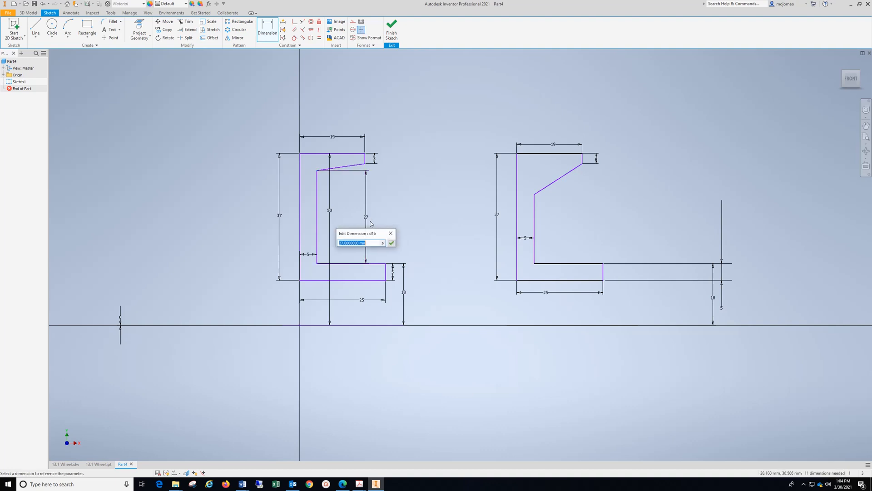
{"action": "left_click", "coordinate": [392, 244]}
{"action": "left_click", "coordinate": [392, 243]}
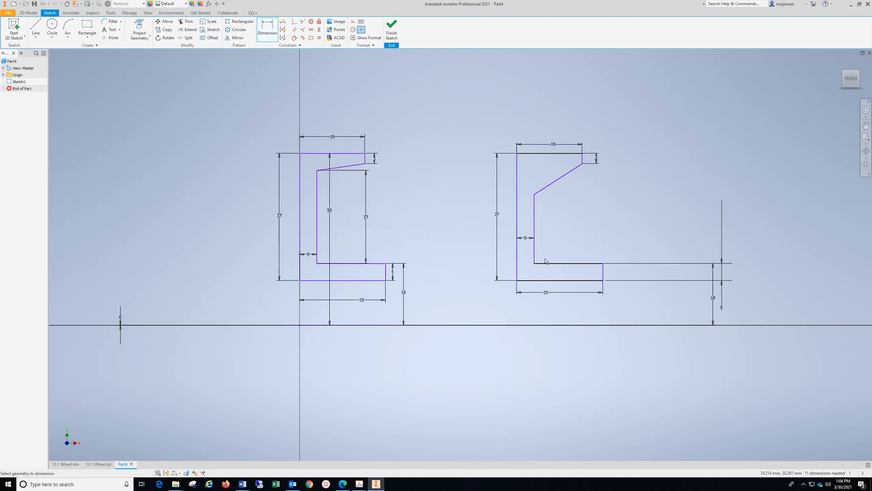
Dimension the new profile's inner vertical edge as 27 mm
{"action": "left_click", "coordinate": [534, 194]}
{"action": "left_click", "coordinate": [567, 219]}
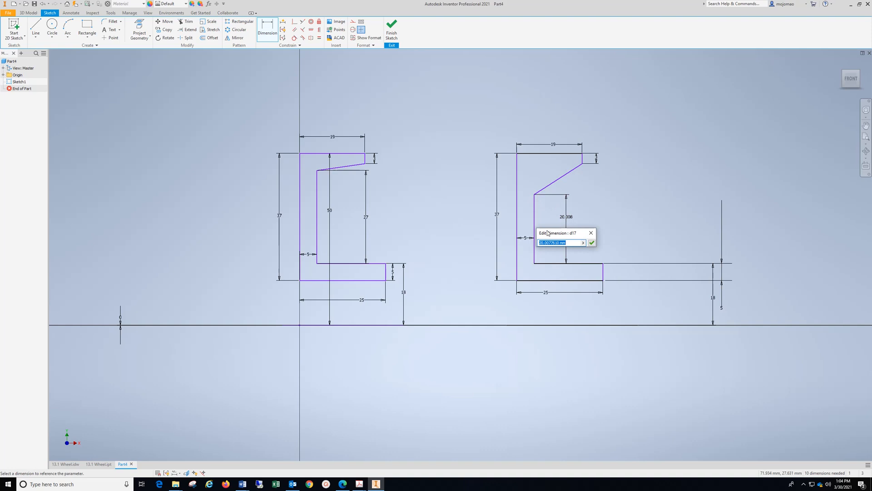
{"action": "type", "text": "27"}
{"action": "key", "text": "Return"}
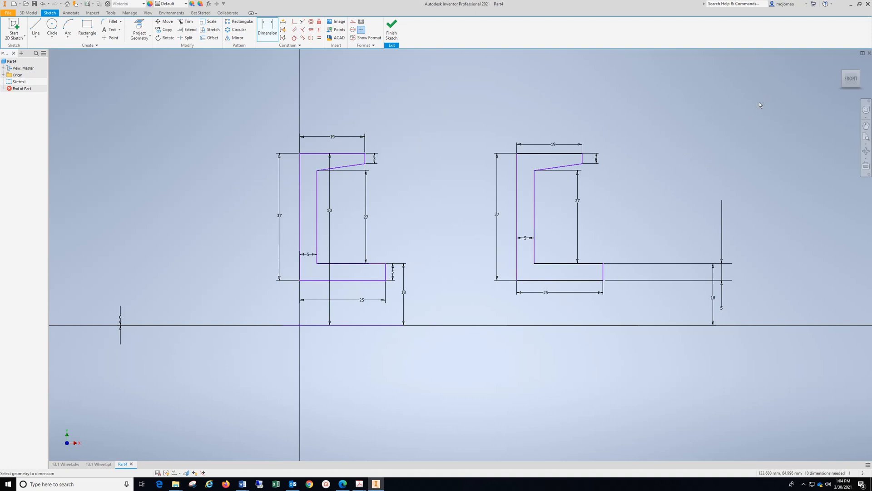
Delete the new profile with its axis line and dimensions, keeping the pasted profile, and finish the sketch
{"action": "key", "text": "Escape"}
{"action": "mouse_move", "coordinate": [761, 85]}
{"action": "left_mouse_down"}
{"action": "mouse_move", "coordinate": [636, 284]}
{"action": "mouse_move", "coordinate": [483, 366]}
{"action": "left_mouse_up"}
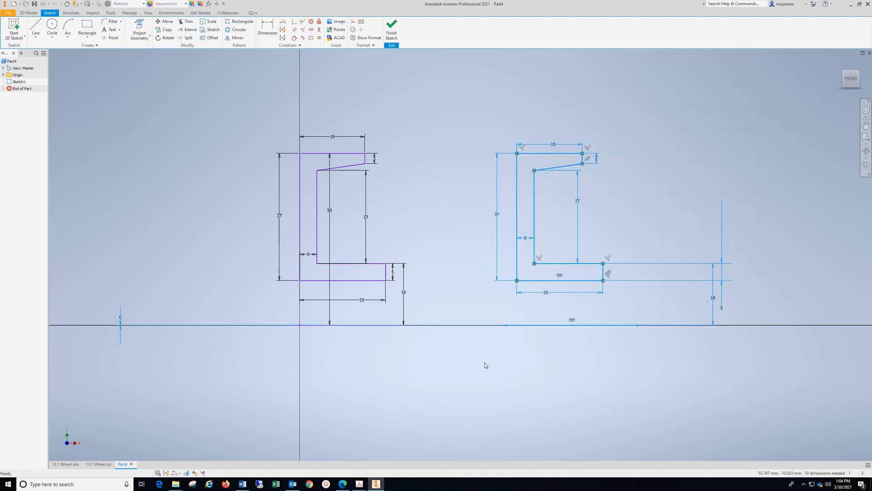
{"action": "key", "text": "Delete"}
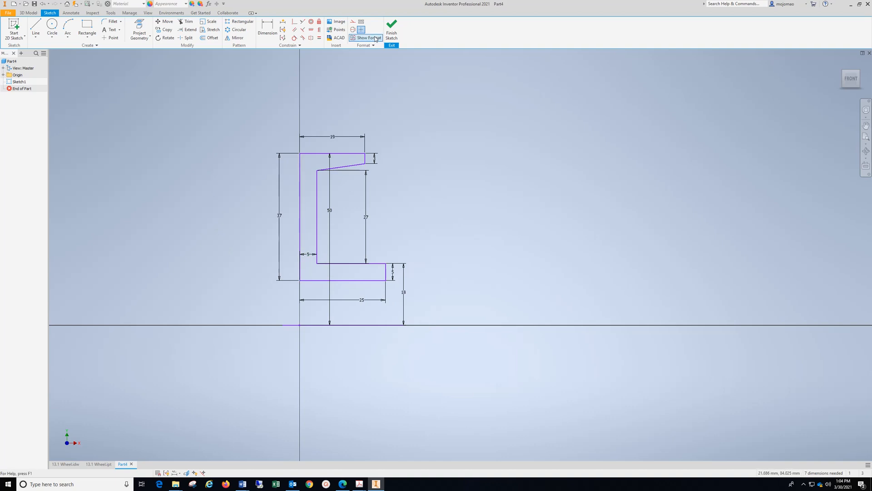
{"action": "left_click", "coordinate": [391, 28]}
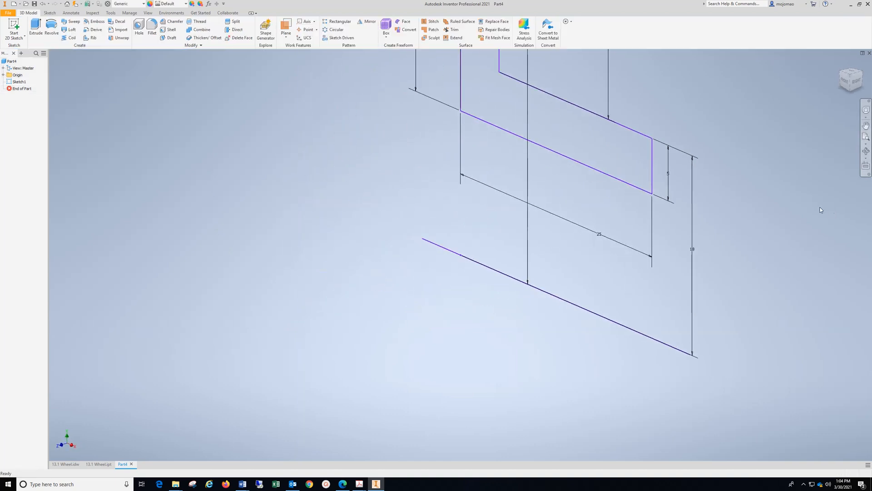
{"action": "left_click", "coordinate": [840, 62]}
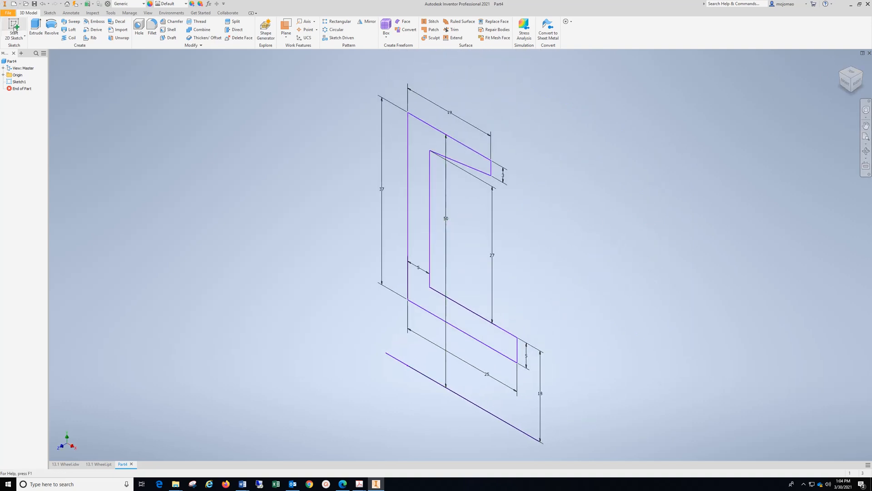
Revolve the wheel profile a full 360 degrees about the horizontal axis line below it
{"action": "left_click", "coordinate": [52, 32]}
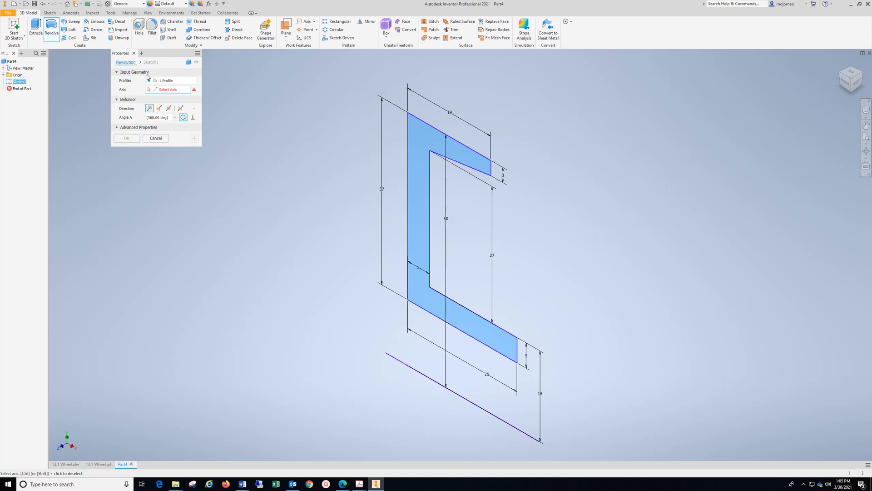
{"action": "left_click", "coordinate": [422, 374]}
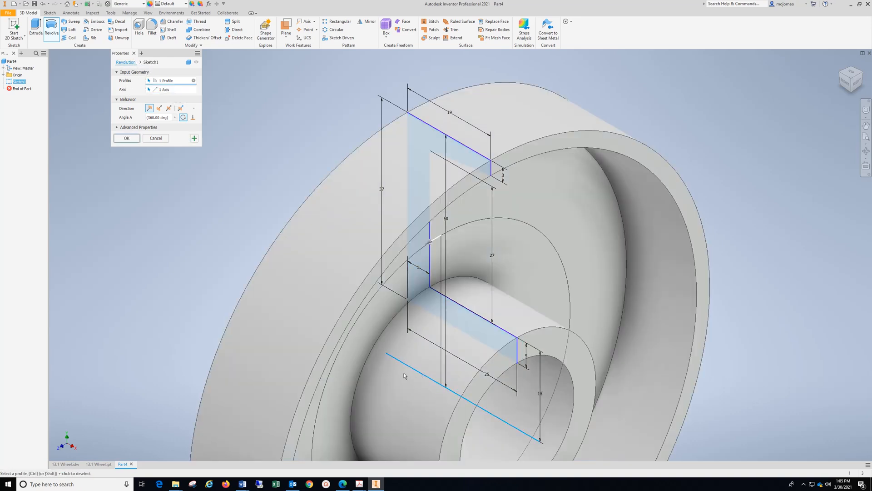
{"action": "scroll", "coordinate": [404, 373], "scroll_direction": "down", "scroll_amount": 6}
{"action": "middle_click_drag", "start_coordinate": [404, 373], "coordinate": [429, 251]}
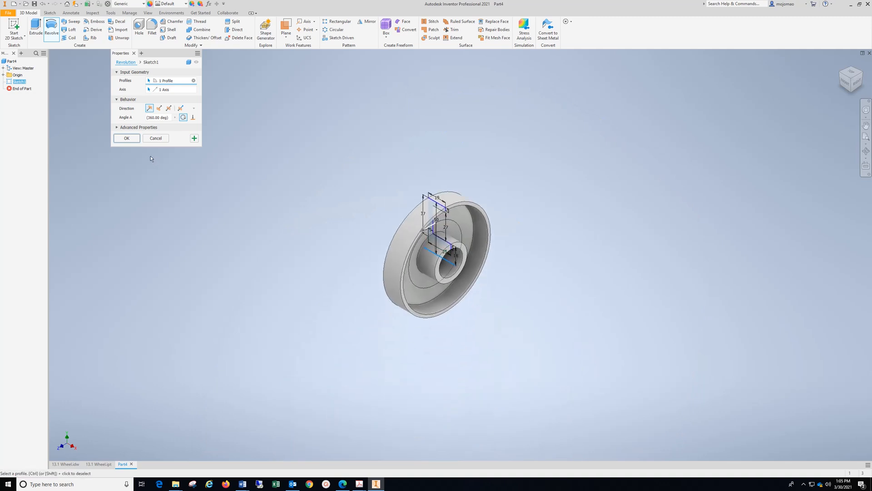
{"action": "left_click", "coordinate": [129, 141]}
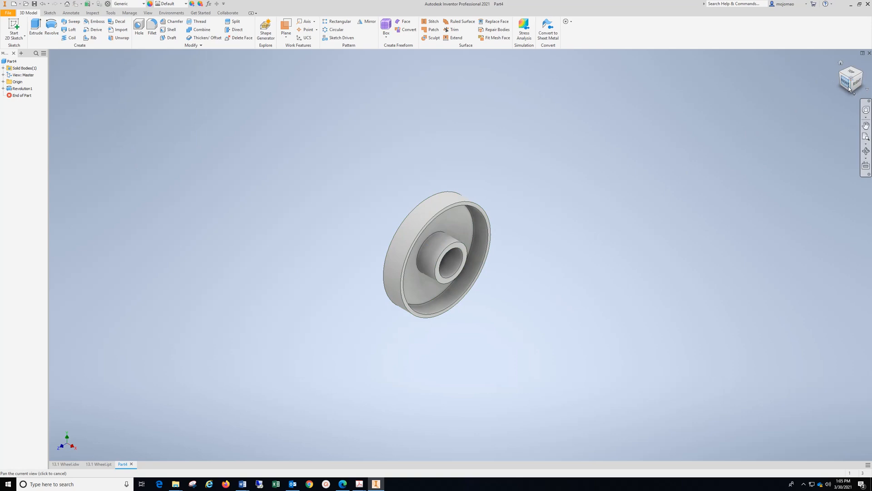
Mirror the revolved wheel feature about its flat outer face, on the side opposite the protruding hub, to complete the full-width wheel
{"action": "mouse_move", "coordinate": [852, 79]}
{"action": "left_mouse_down"}
{"action": "mouse_move", "coordinate": [863, 82]}
{"action": "mouse_move", "coordinate": [142, 60]}
{"action": "mouse_move", "coordinate": [288, 74]}
{"action": "mouse_move", "coordinate": [247, 103]}
{"action": "mouse_move", "coordinate": [169, 75]}
{"action": "mouse_move", "coordinate": [74, 107]}
{"action": "mouse_move", "coordinate": [134, 104]}
{"action": "left_mouse_up"}
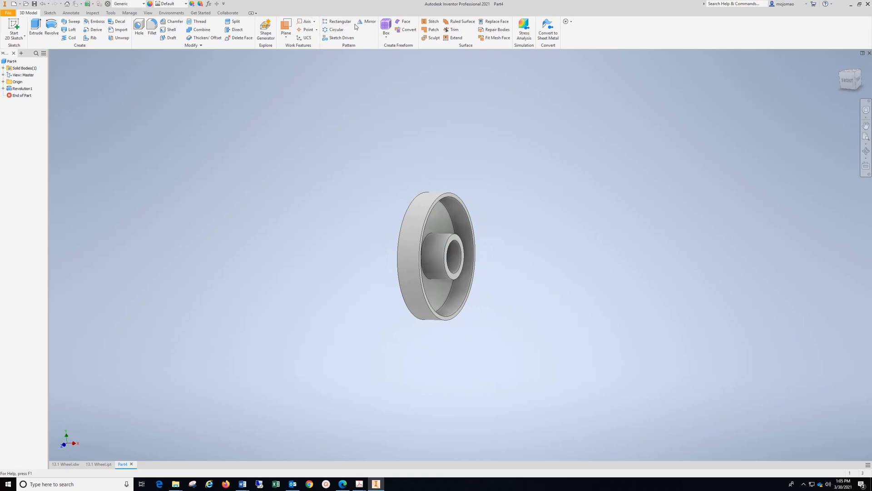
{"action": "left_click", "coordinate": [366, 22]}
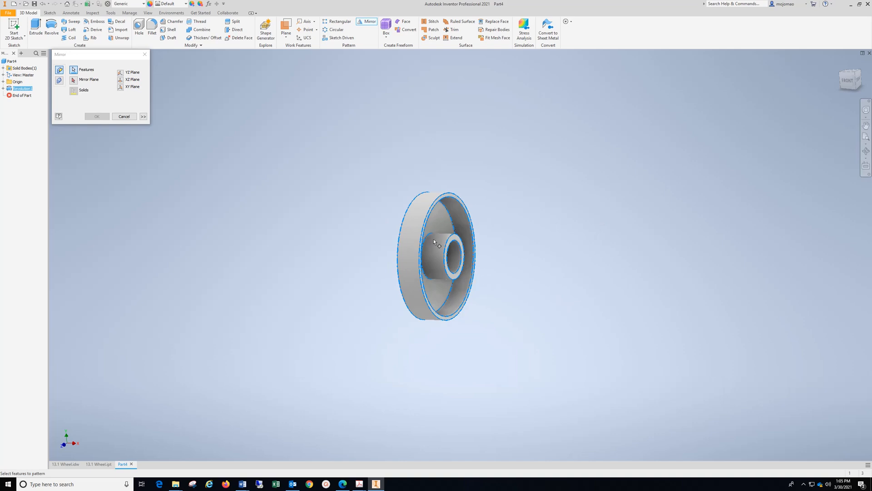
{"action": "left_click_drag", "start_coordinate": [849, 84], "coordinate": [154, 51]}
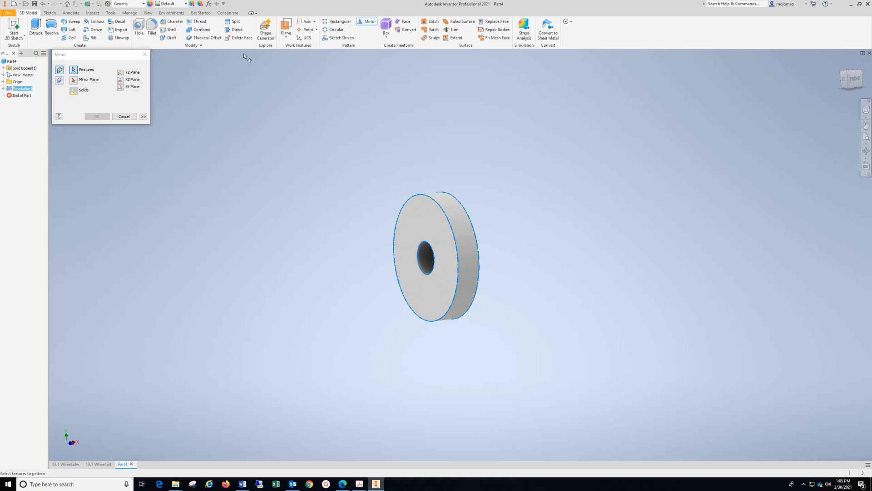
{"action": "left_click", "coordinate": [73, 79]}
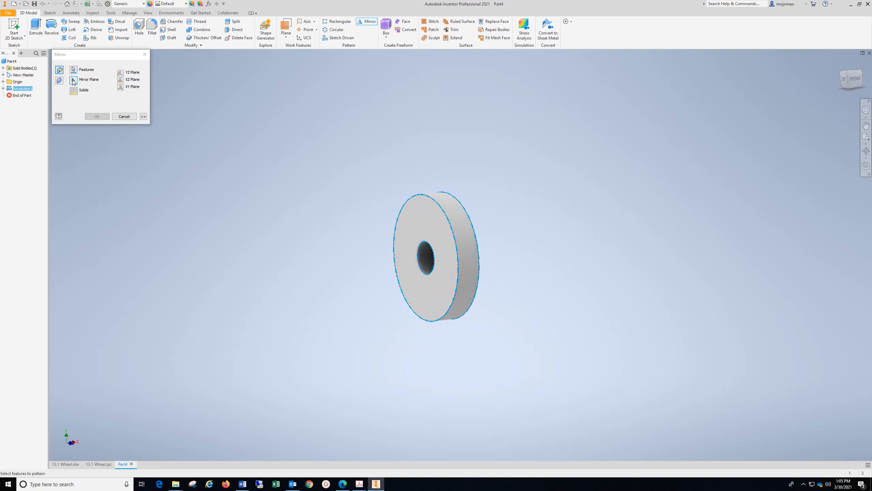
{"action": "left_click", "coordinate": [433, 224]}
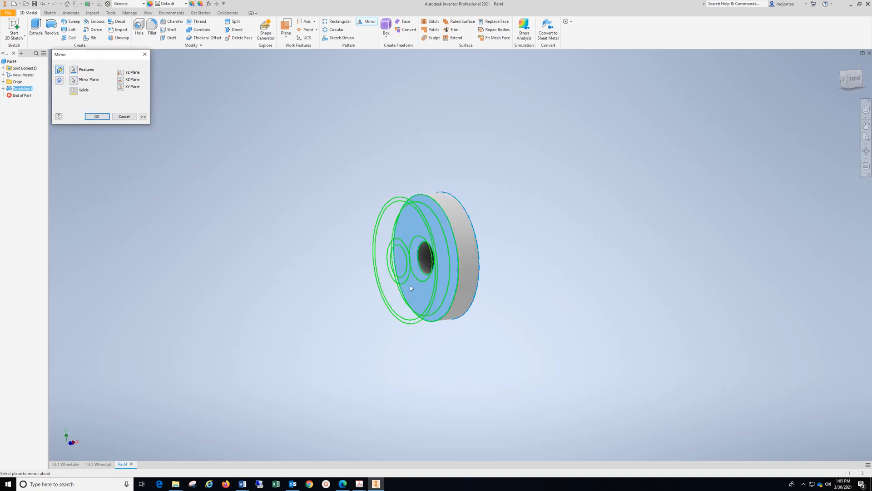
{"action": "left_click", "coordinate": [97, 116]}
{"action": "mouse_move", "coordinate": [851, 85]}
{"action": "left_mouse_down"}
{"action": "mouse_move", "coordinate": [826, 87]}
{"action": "mouse_move", "coordinate": [717, 171]}
{"action": "mouse_move", "coordinate": [791, 187]}
{"action": "mouse_move", "coordinate": [237, 72]}
{"action": "mouse_move", "coordinate": [132, 81]}
{"action": "left_mouse_up"}
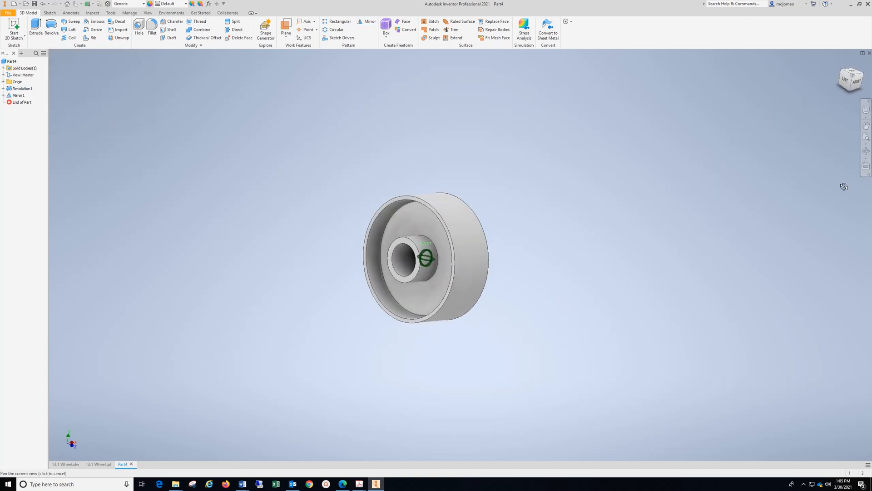
{"action": "left_click", "coordinate": [804, 486]}
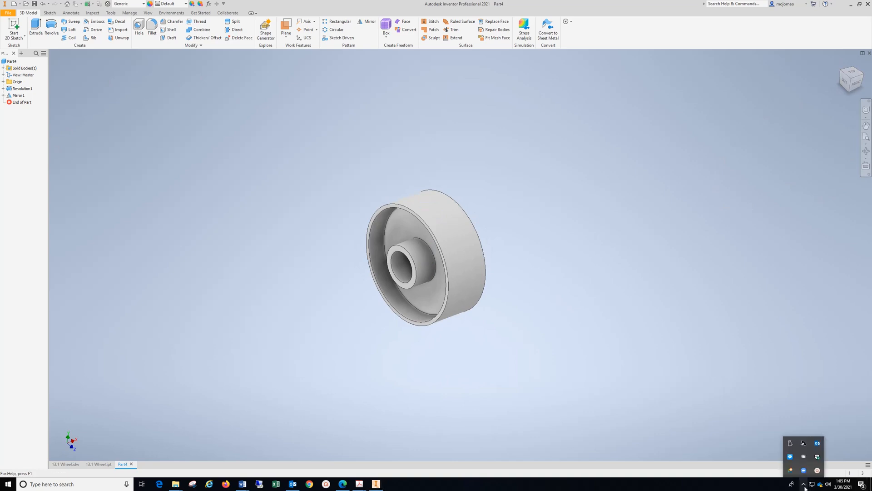
{"action": "left_click", "coordinate": [805, 470]}
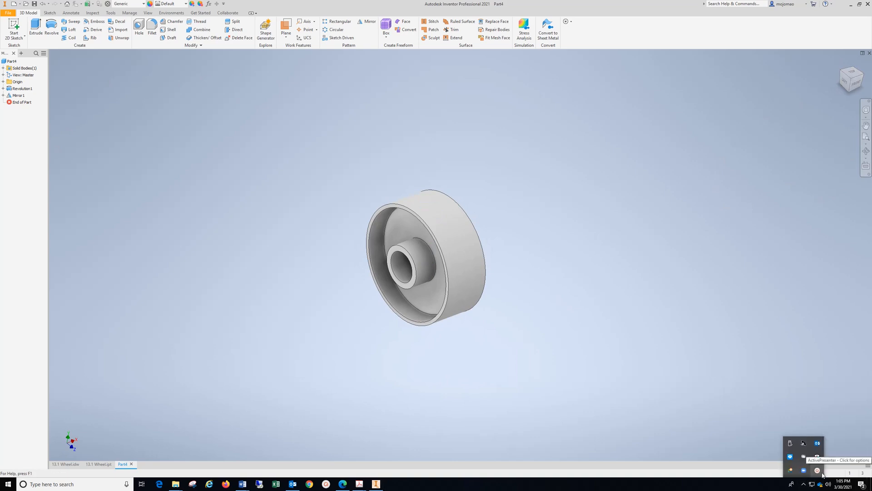